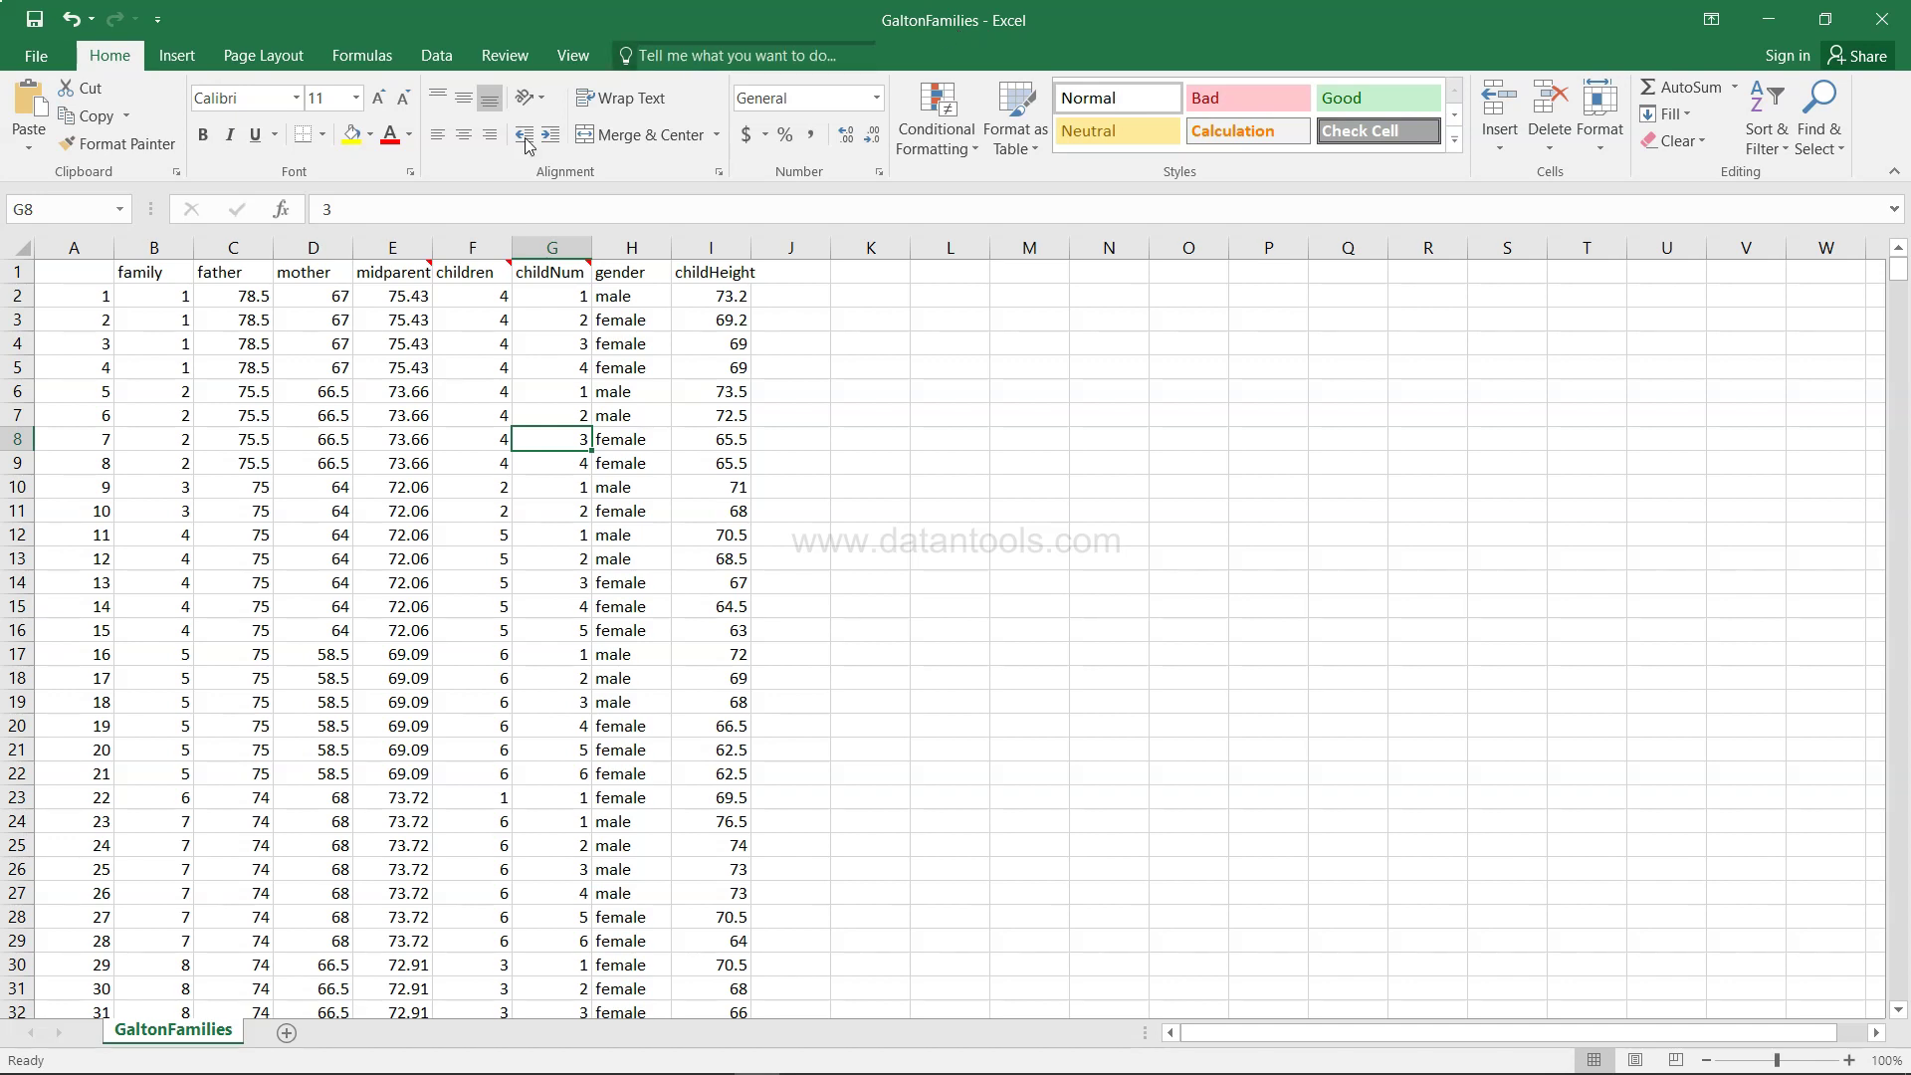
pyautogui.click(179, 254)
pyautogui.click(90, 248)
pyautogui.moveTo(89, 248); pyautogui.dragTo(149, 249)
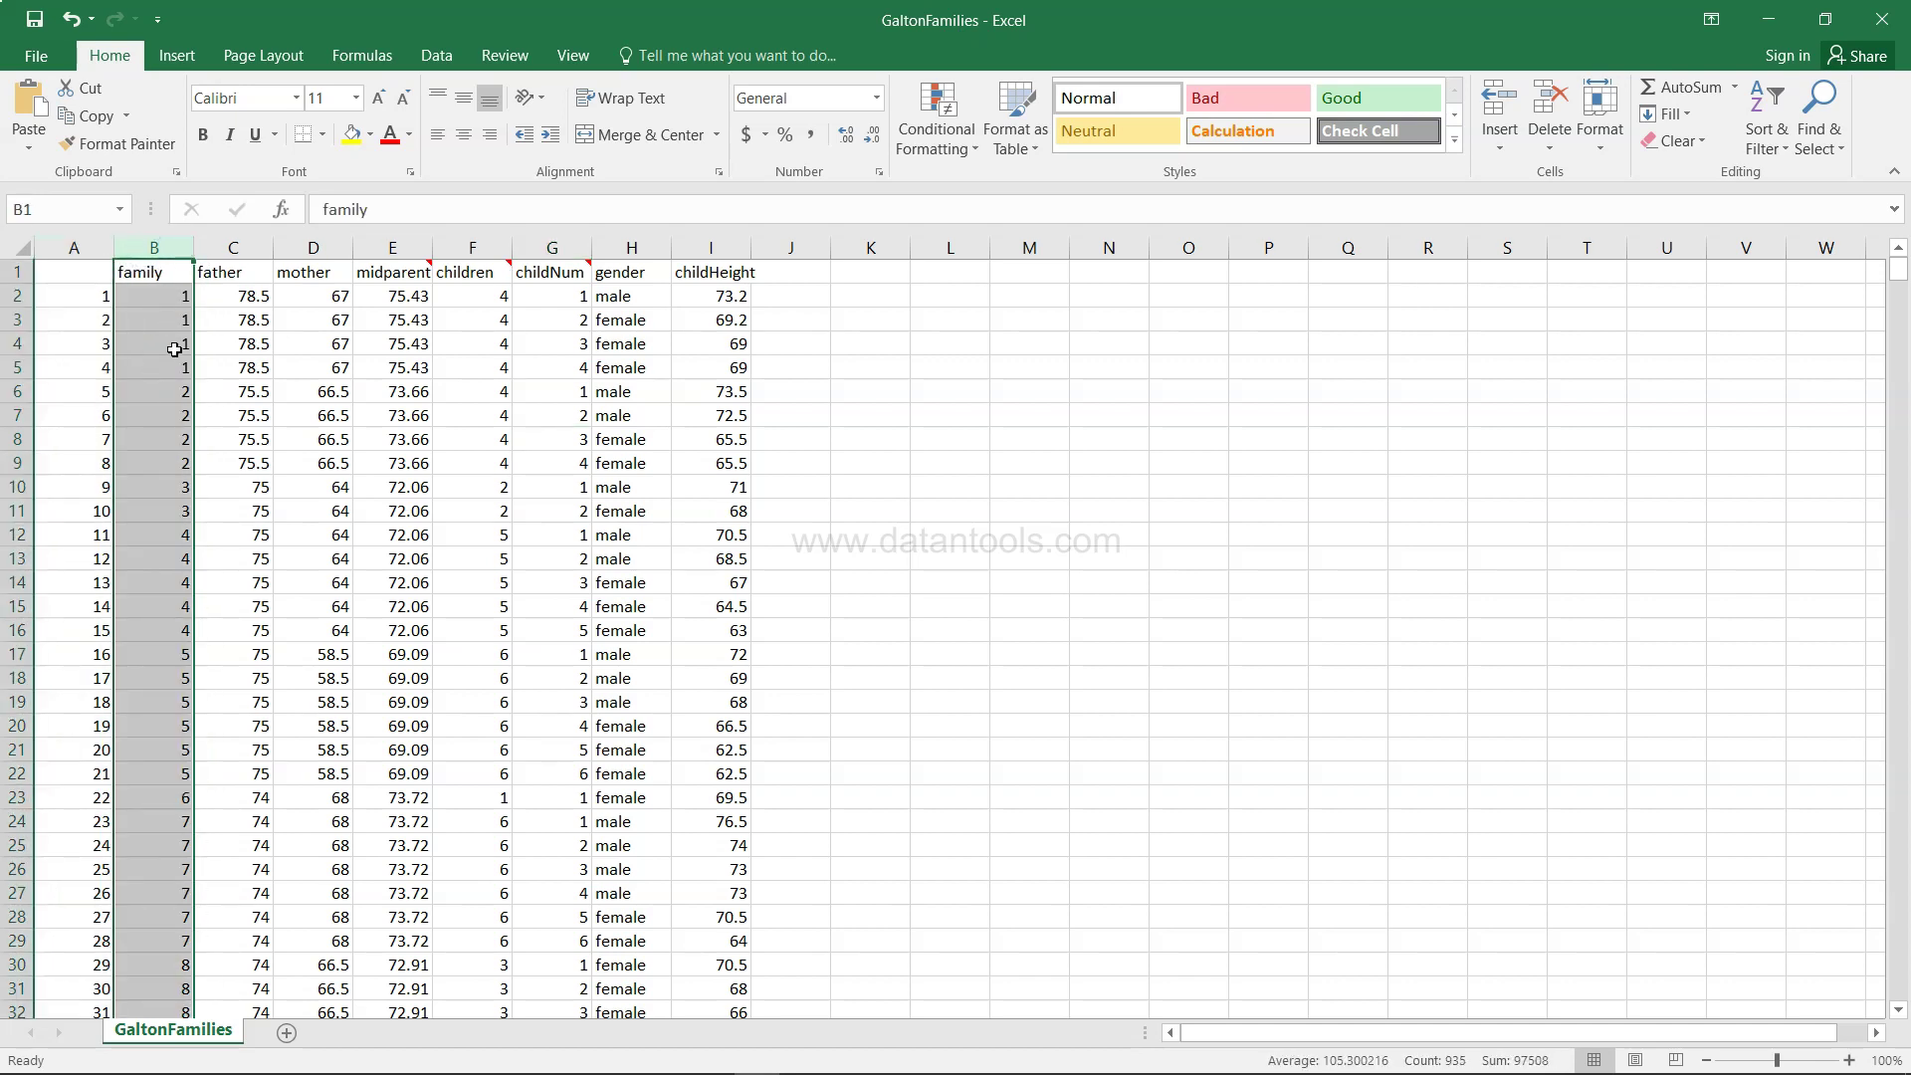
pyautogui.click(175, 350)
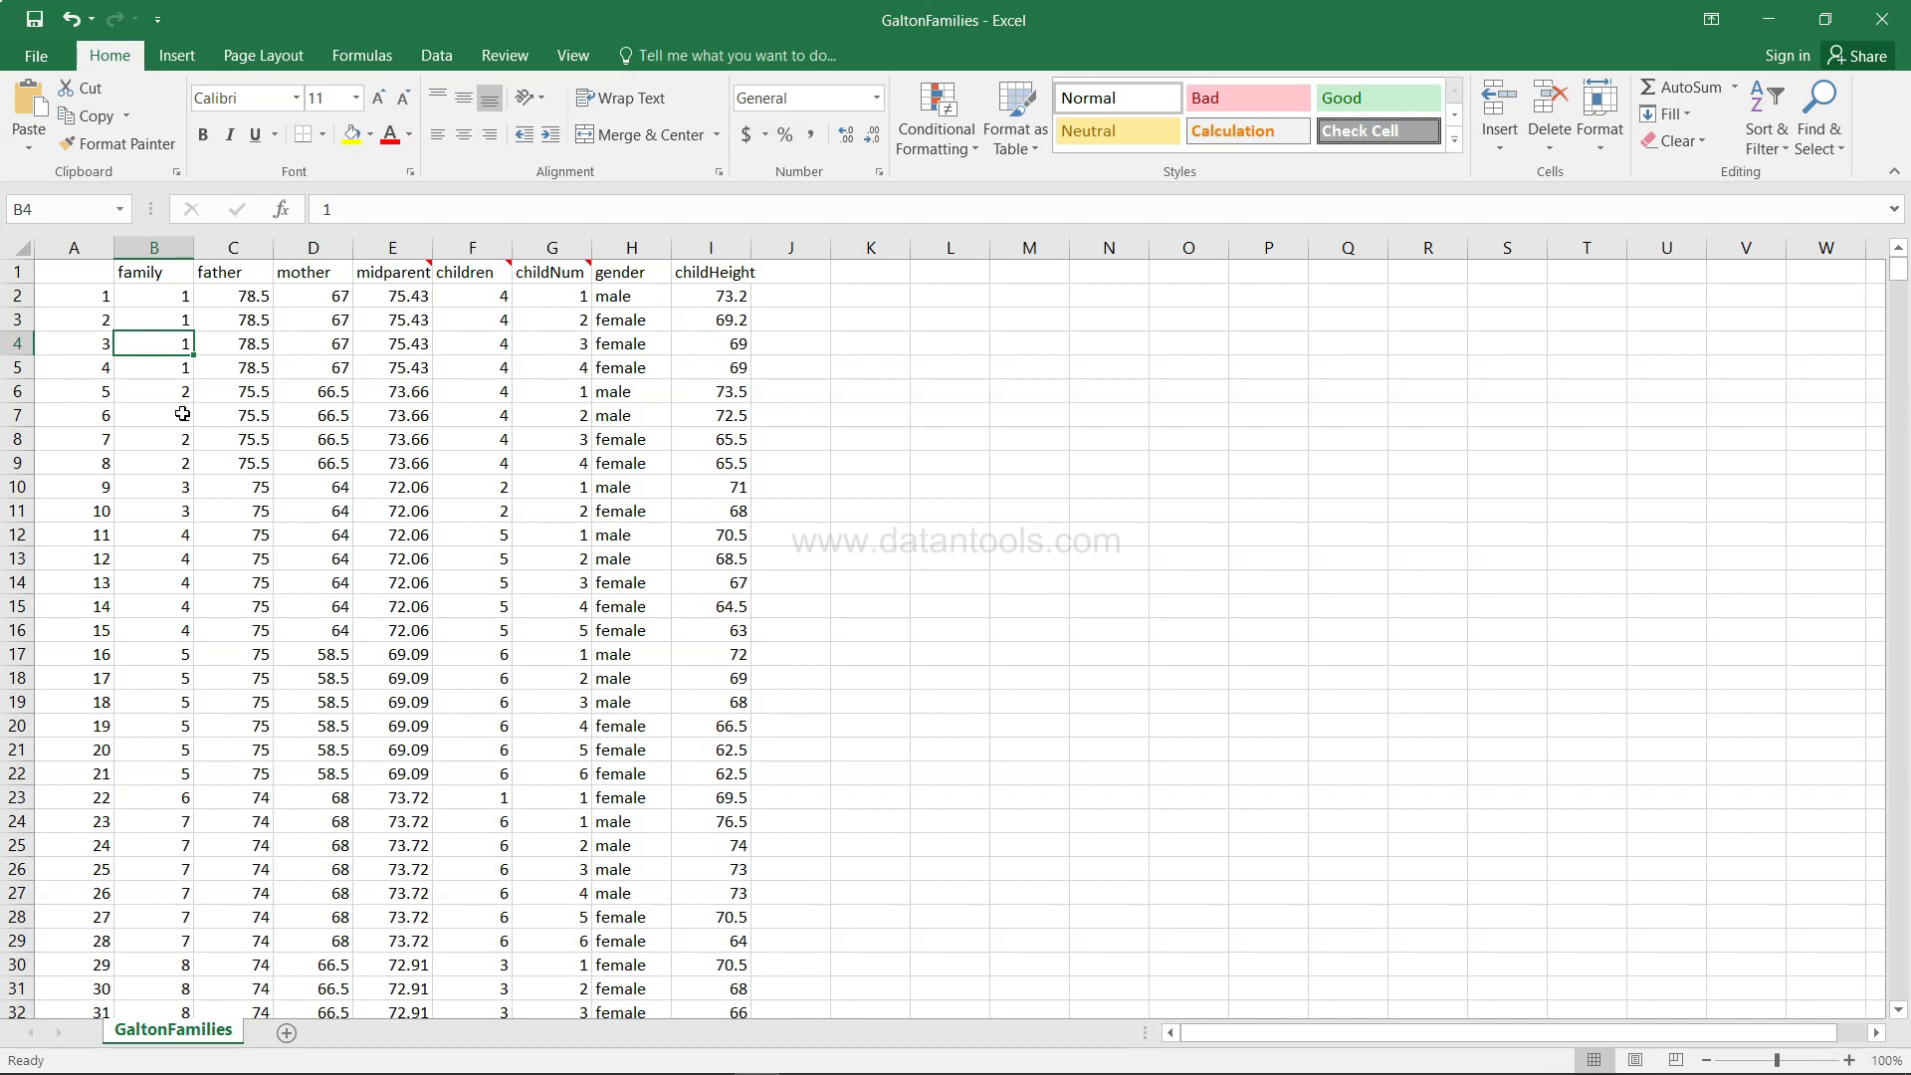
pyautogui.click(171, 302)
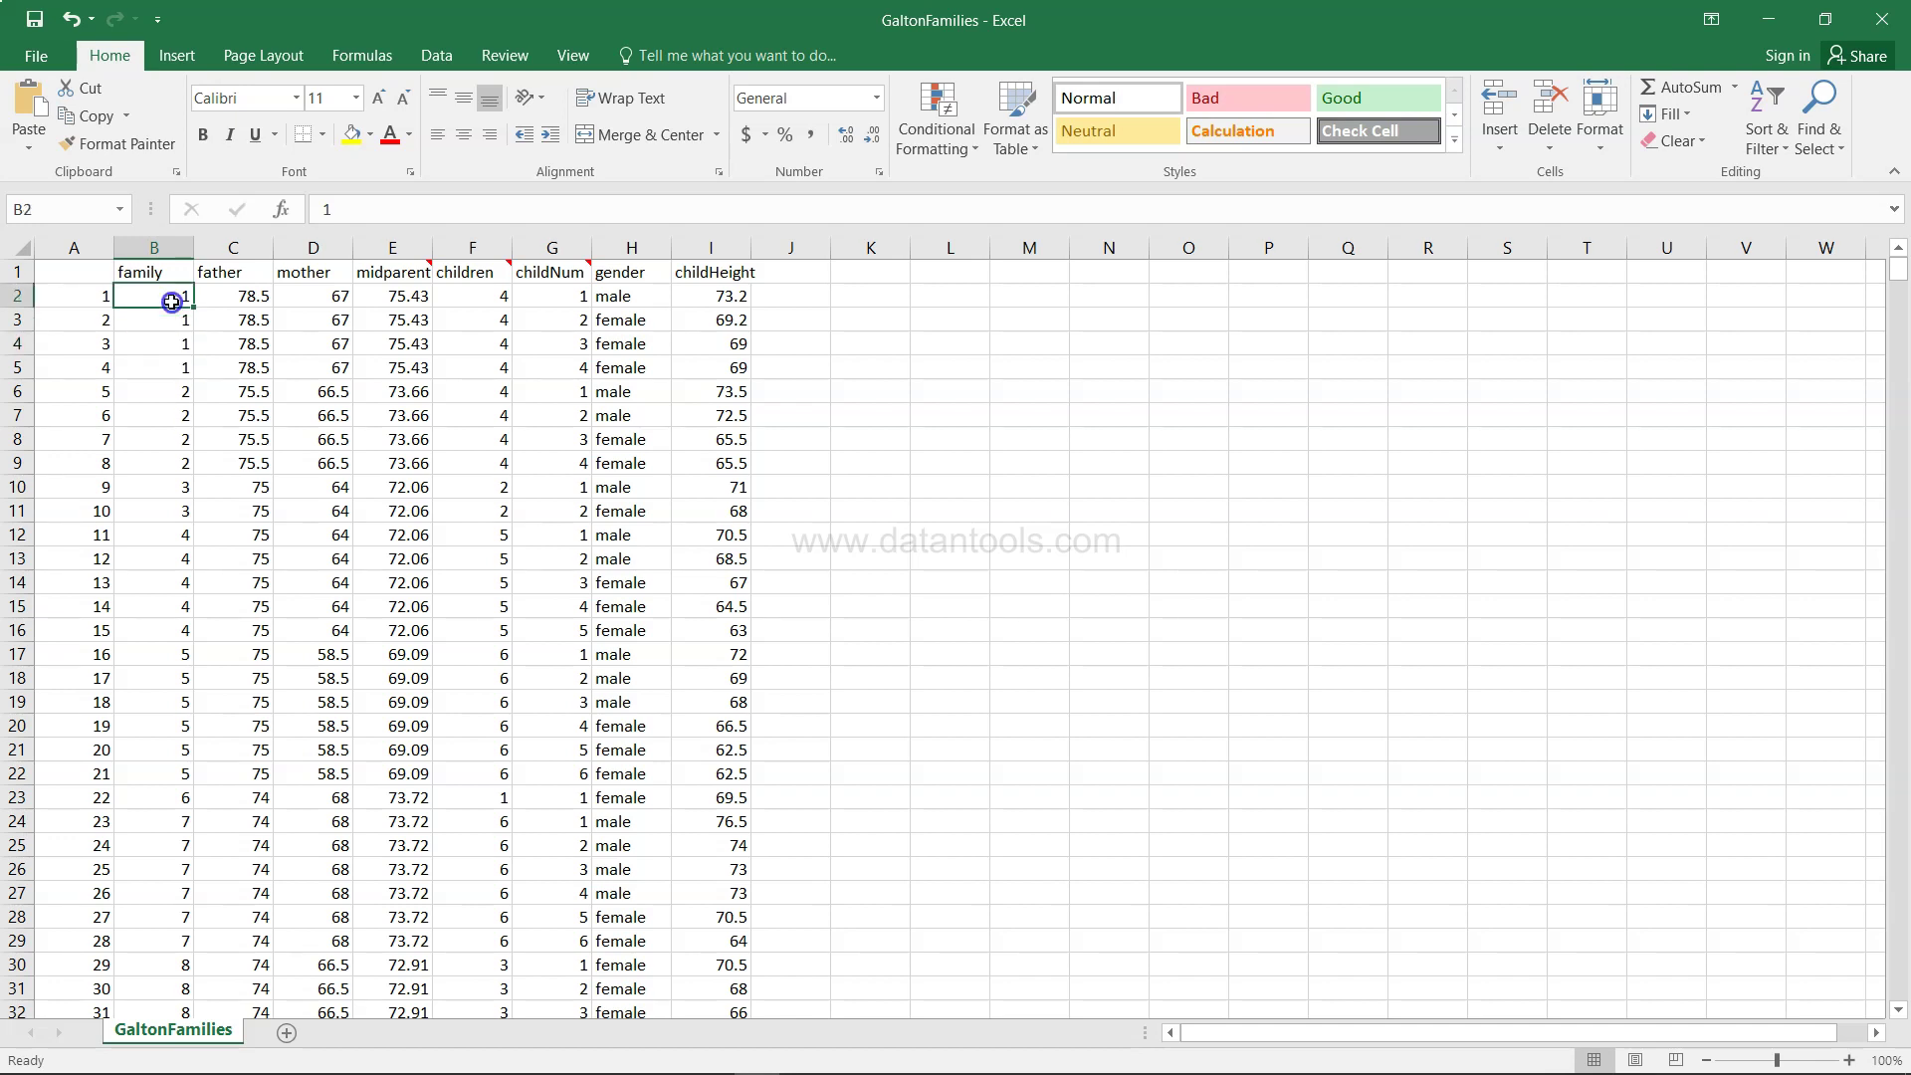
pyautogui.moveTo(171, 302); pyautogui.dragTo(729, 369)
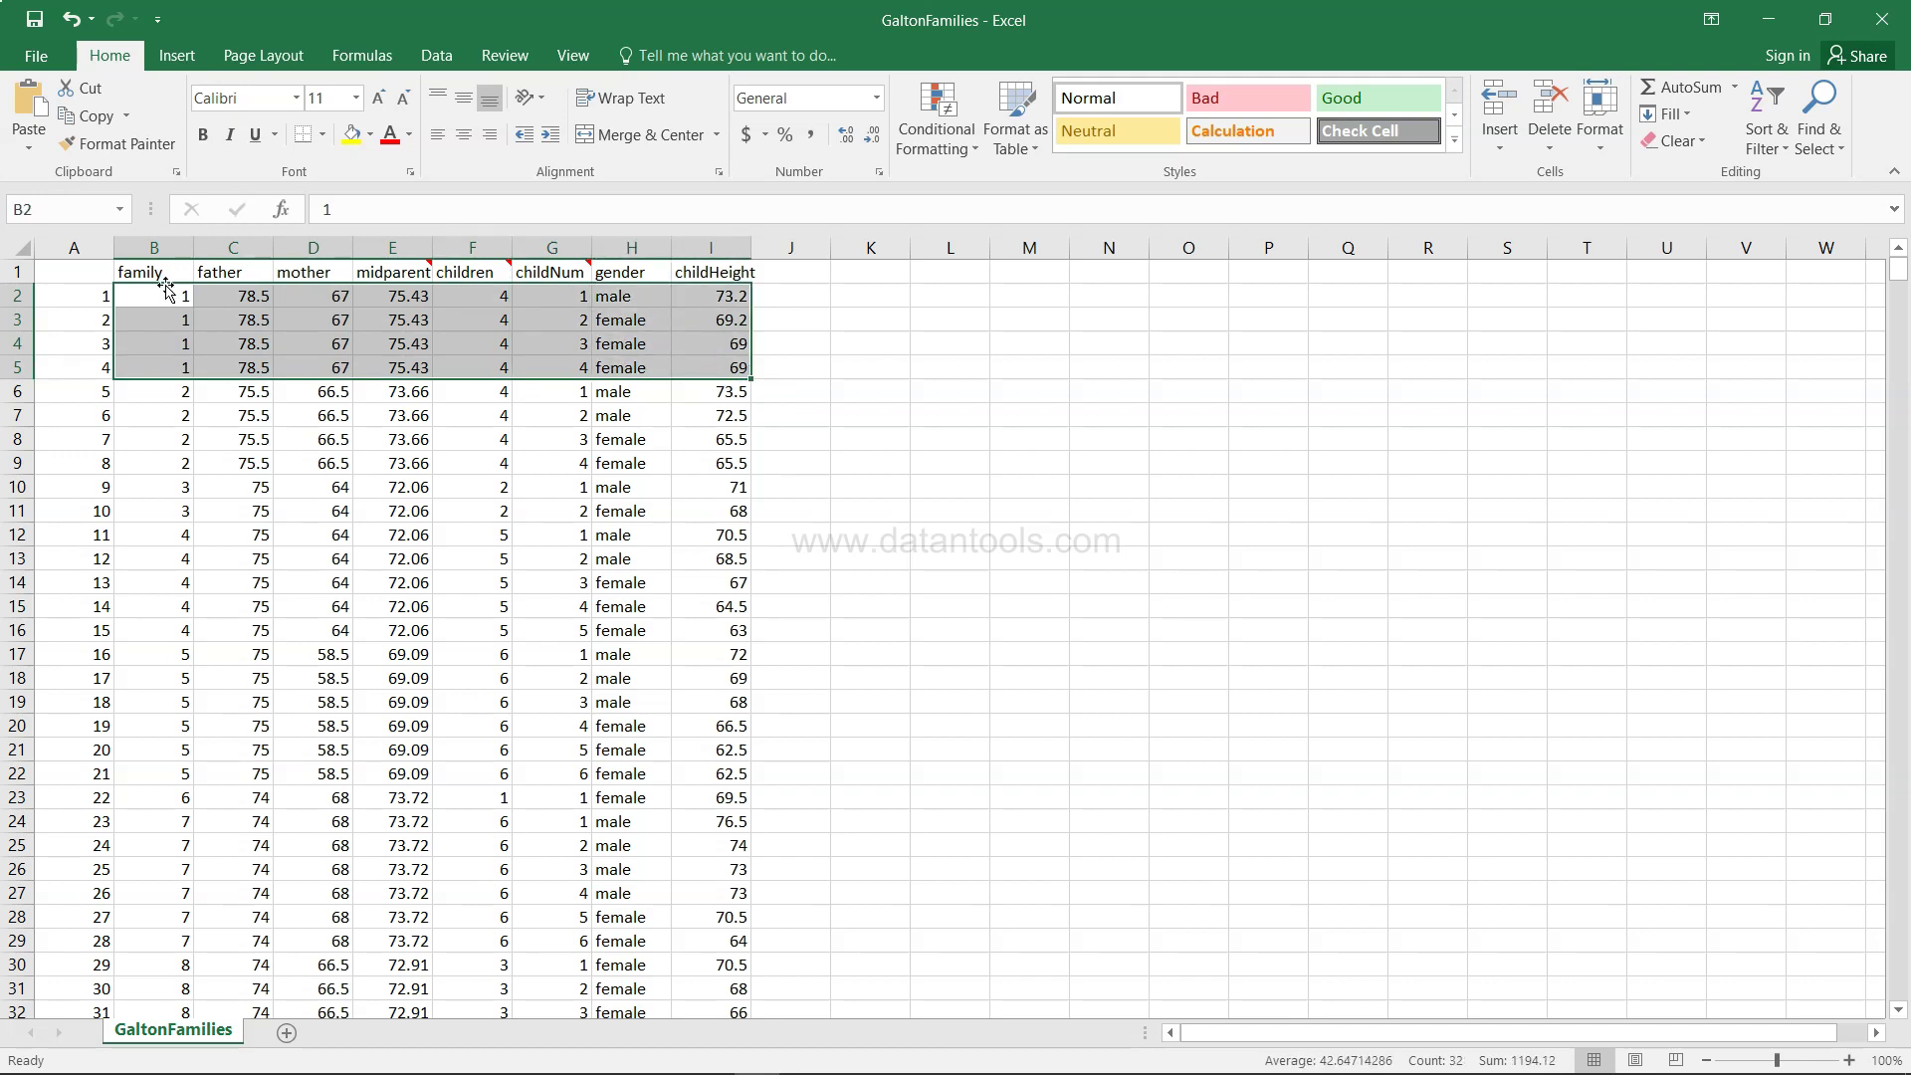
pyautogui.scroll(-8, 187, 529)
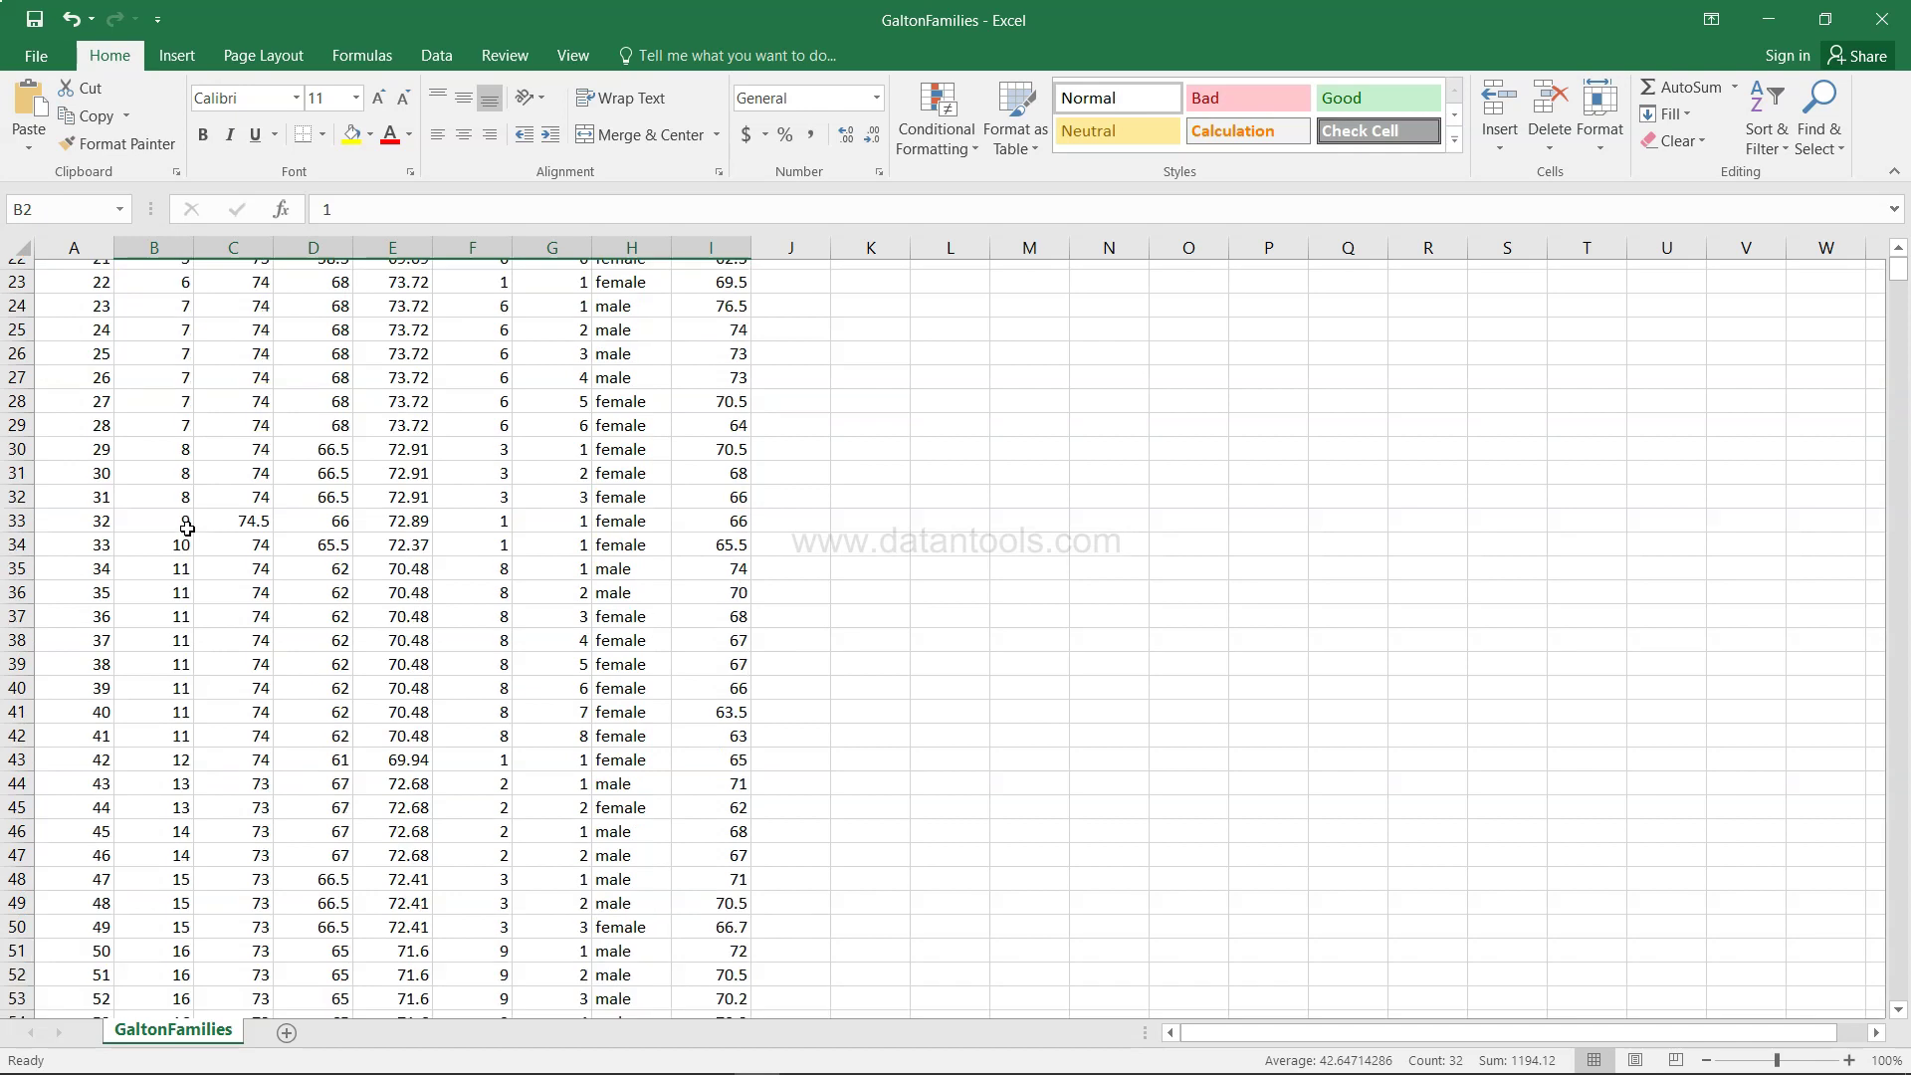
pyautogui.scroll(8, 187, 530)
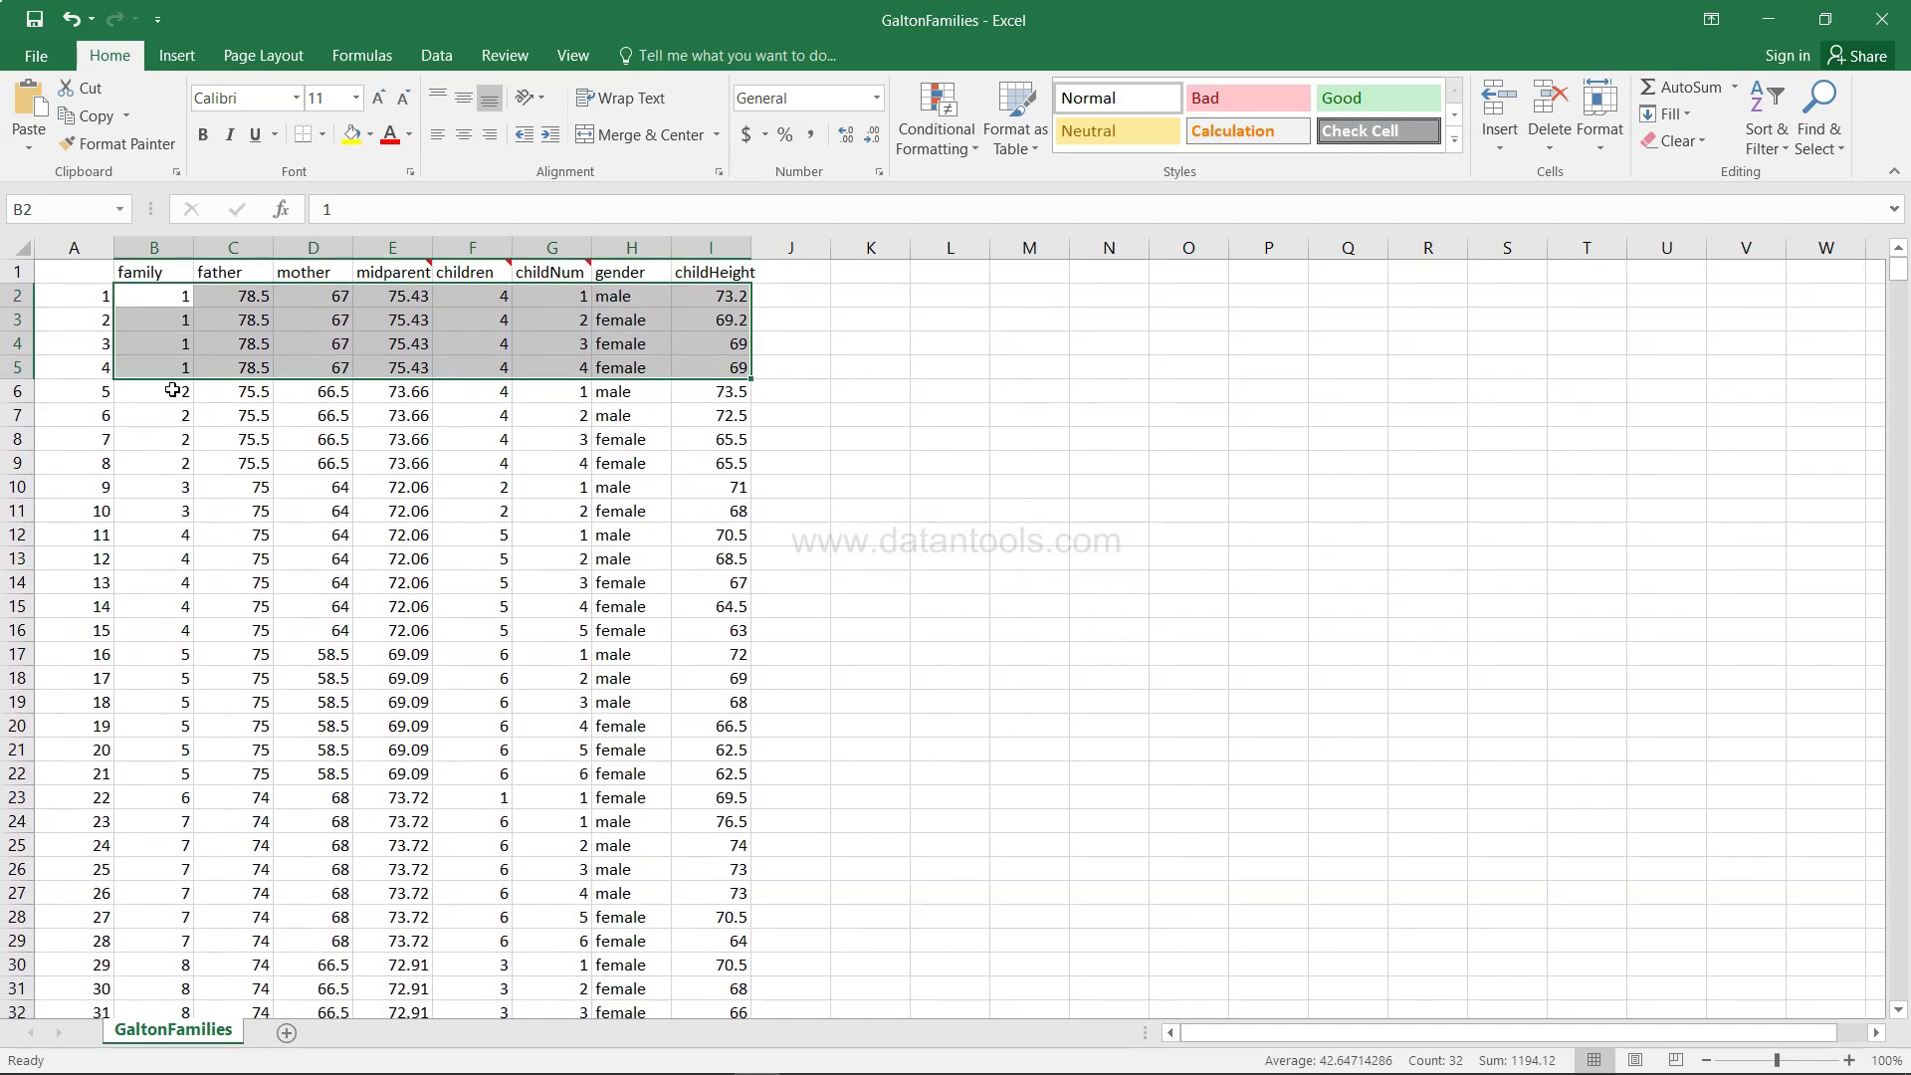
pyautogui.click(169, 367)
pyautogui.click(164, 249)
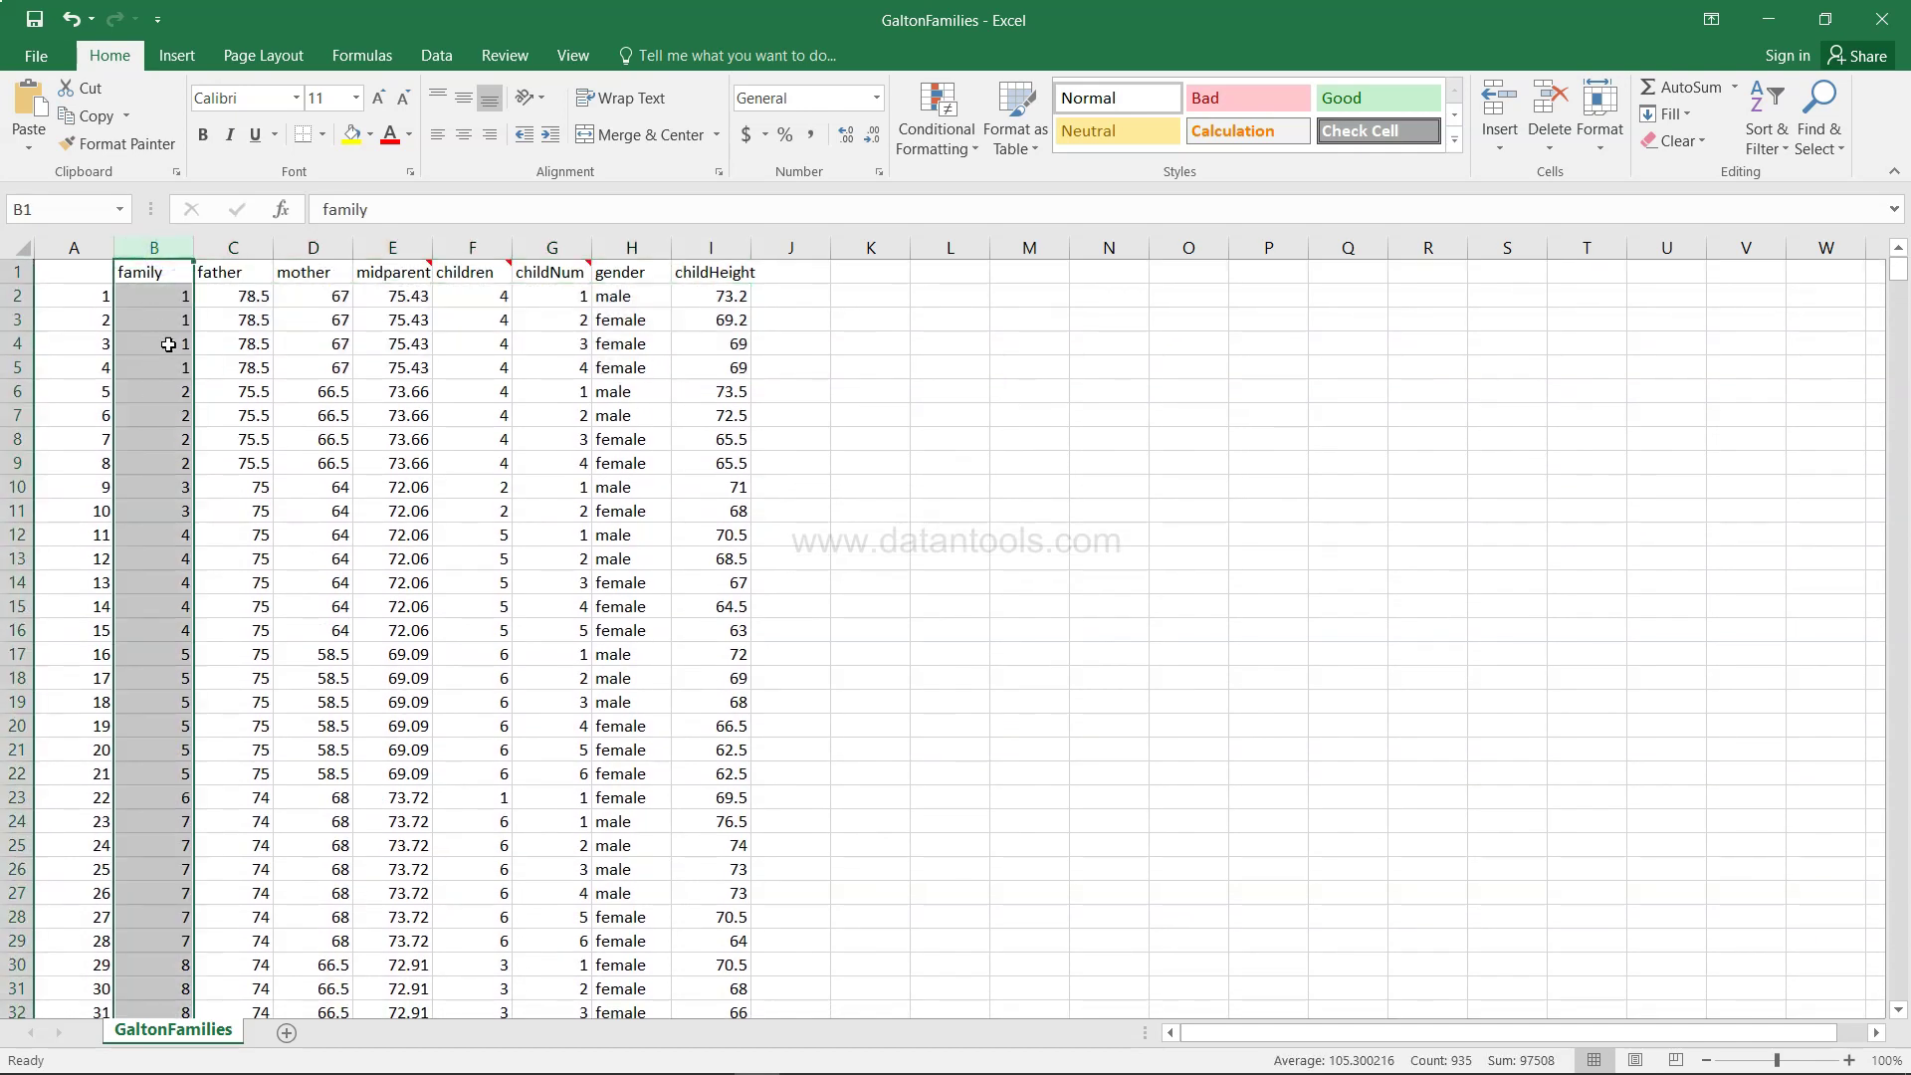
pyautogui.click(170, 392)
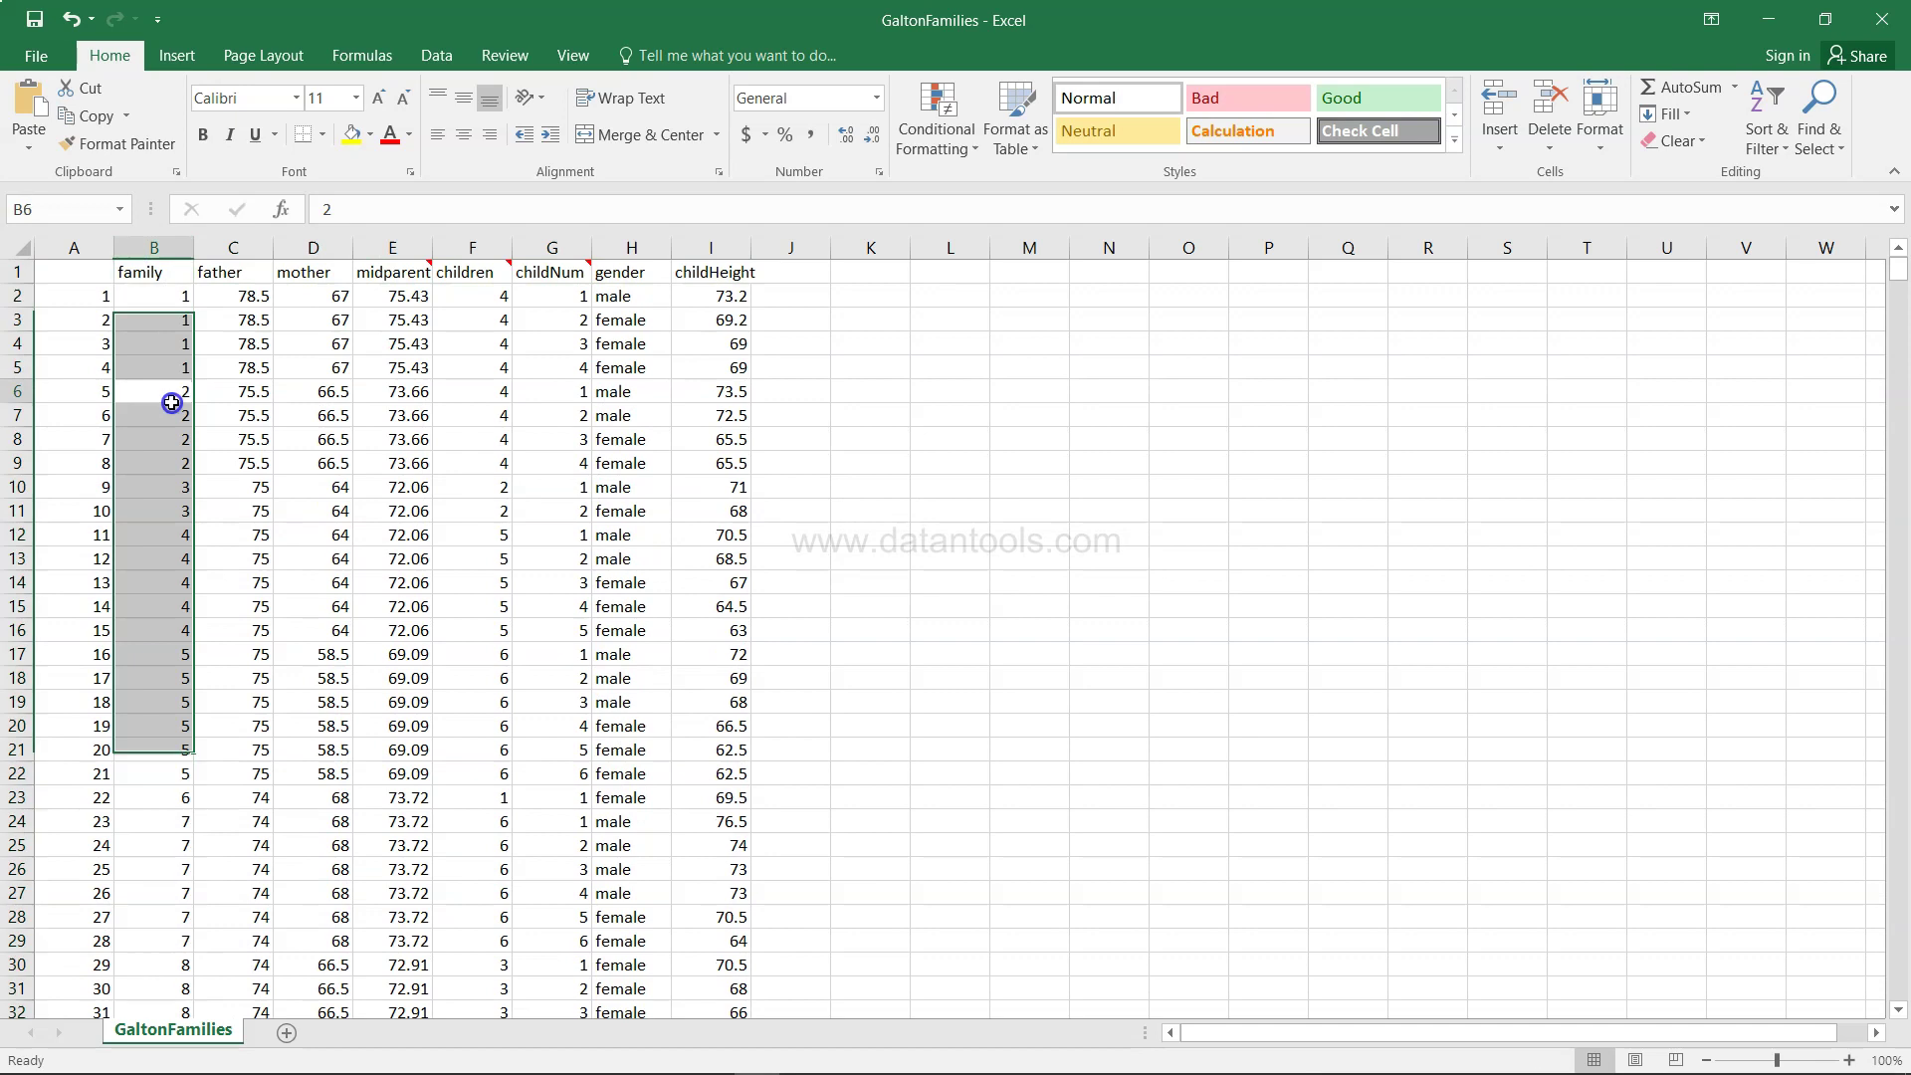
pyautogui.click(159, 271)
pyautogui.hotkey('ctrl', 'shift', 'Down')
pyautogui.click(249, 296)
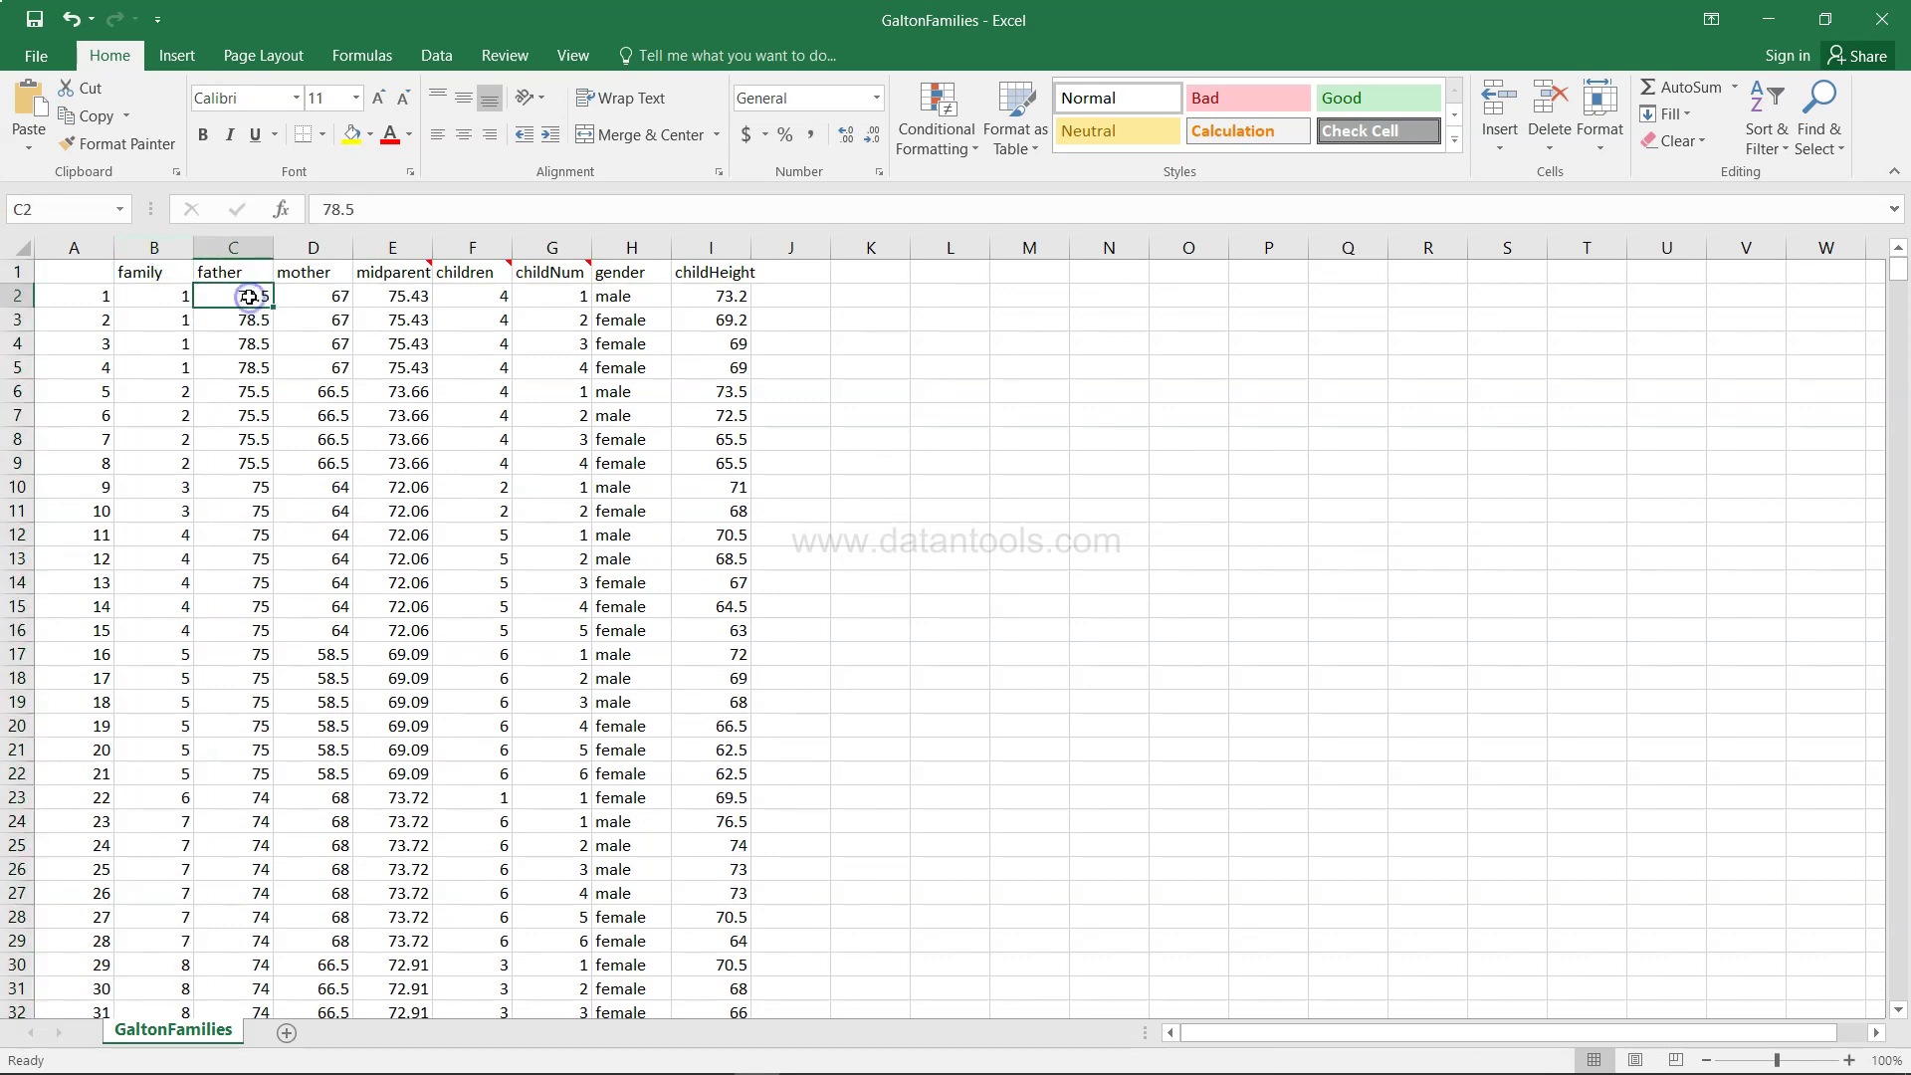
pyautogui.click(249, 248)
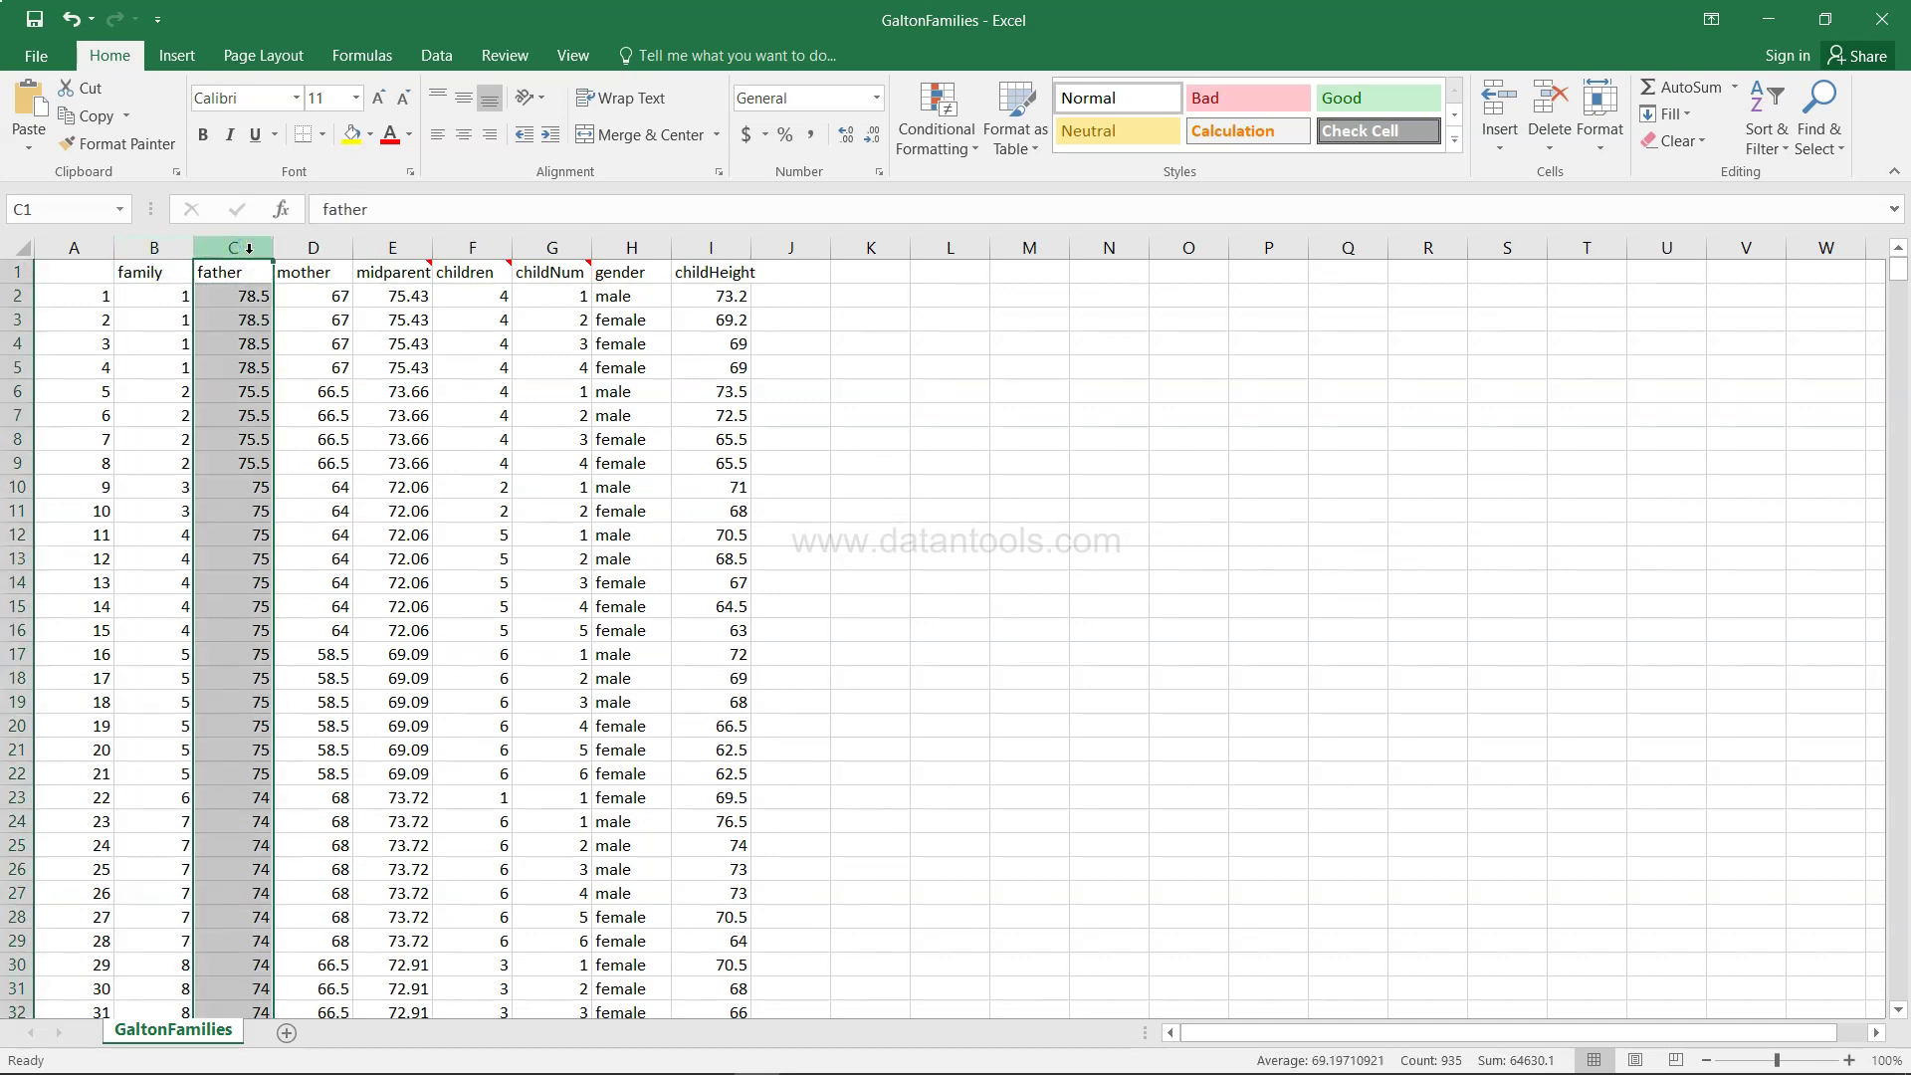
pyautogui.click(327, 247)
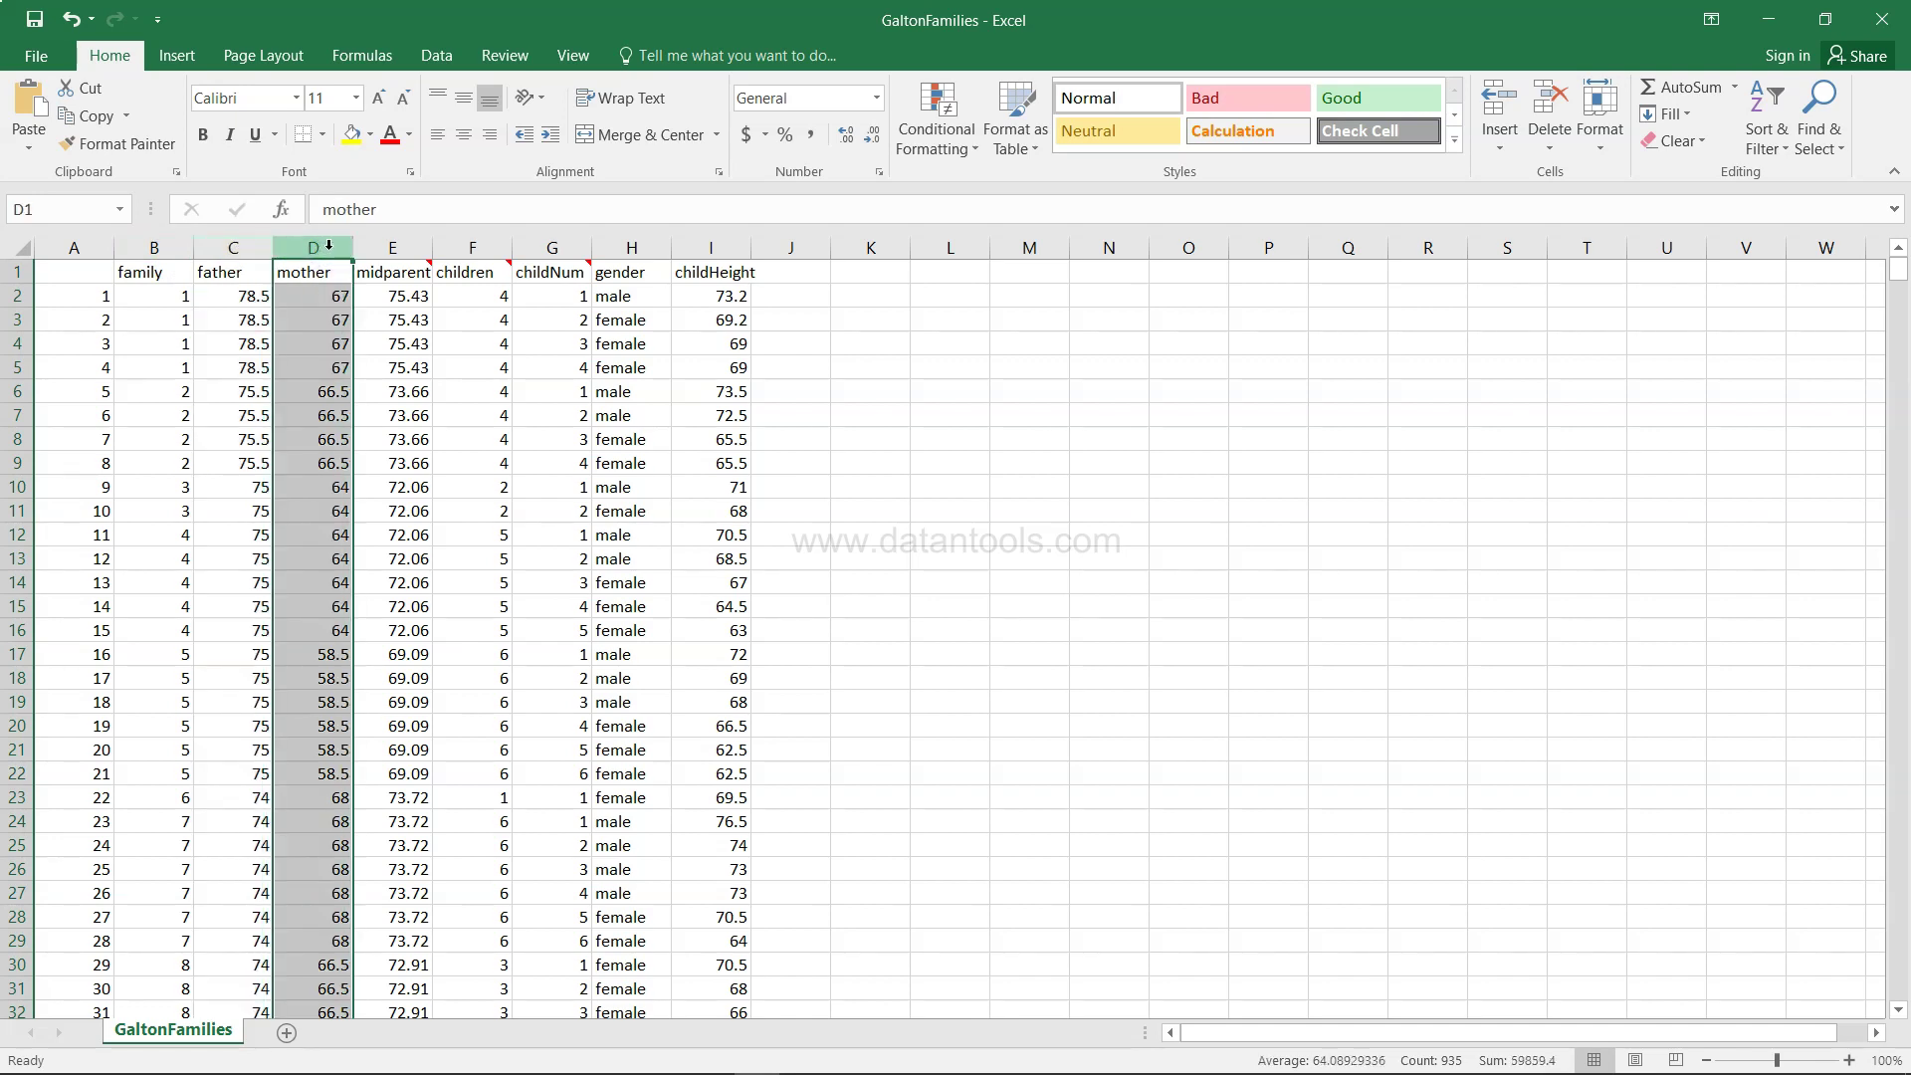
pyautogui.click(391, 247)
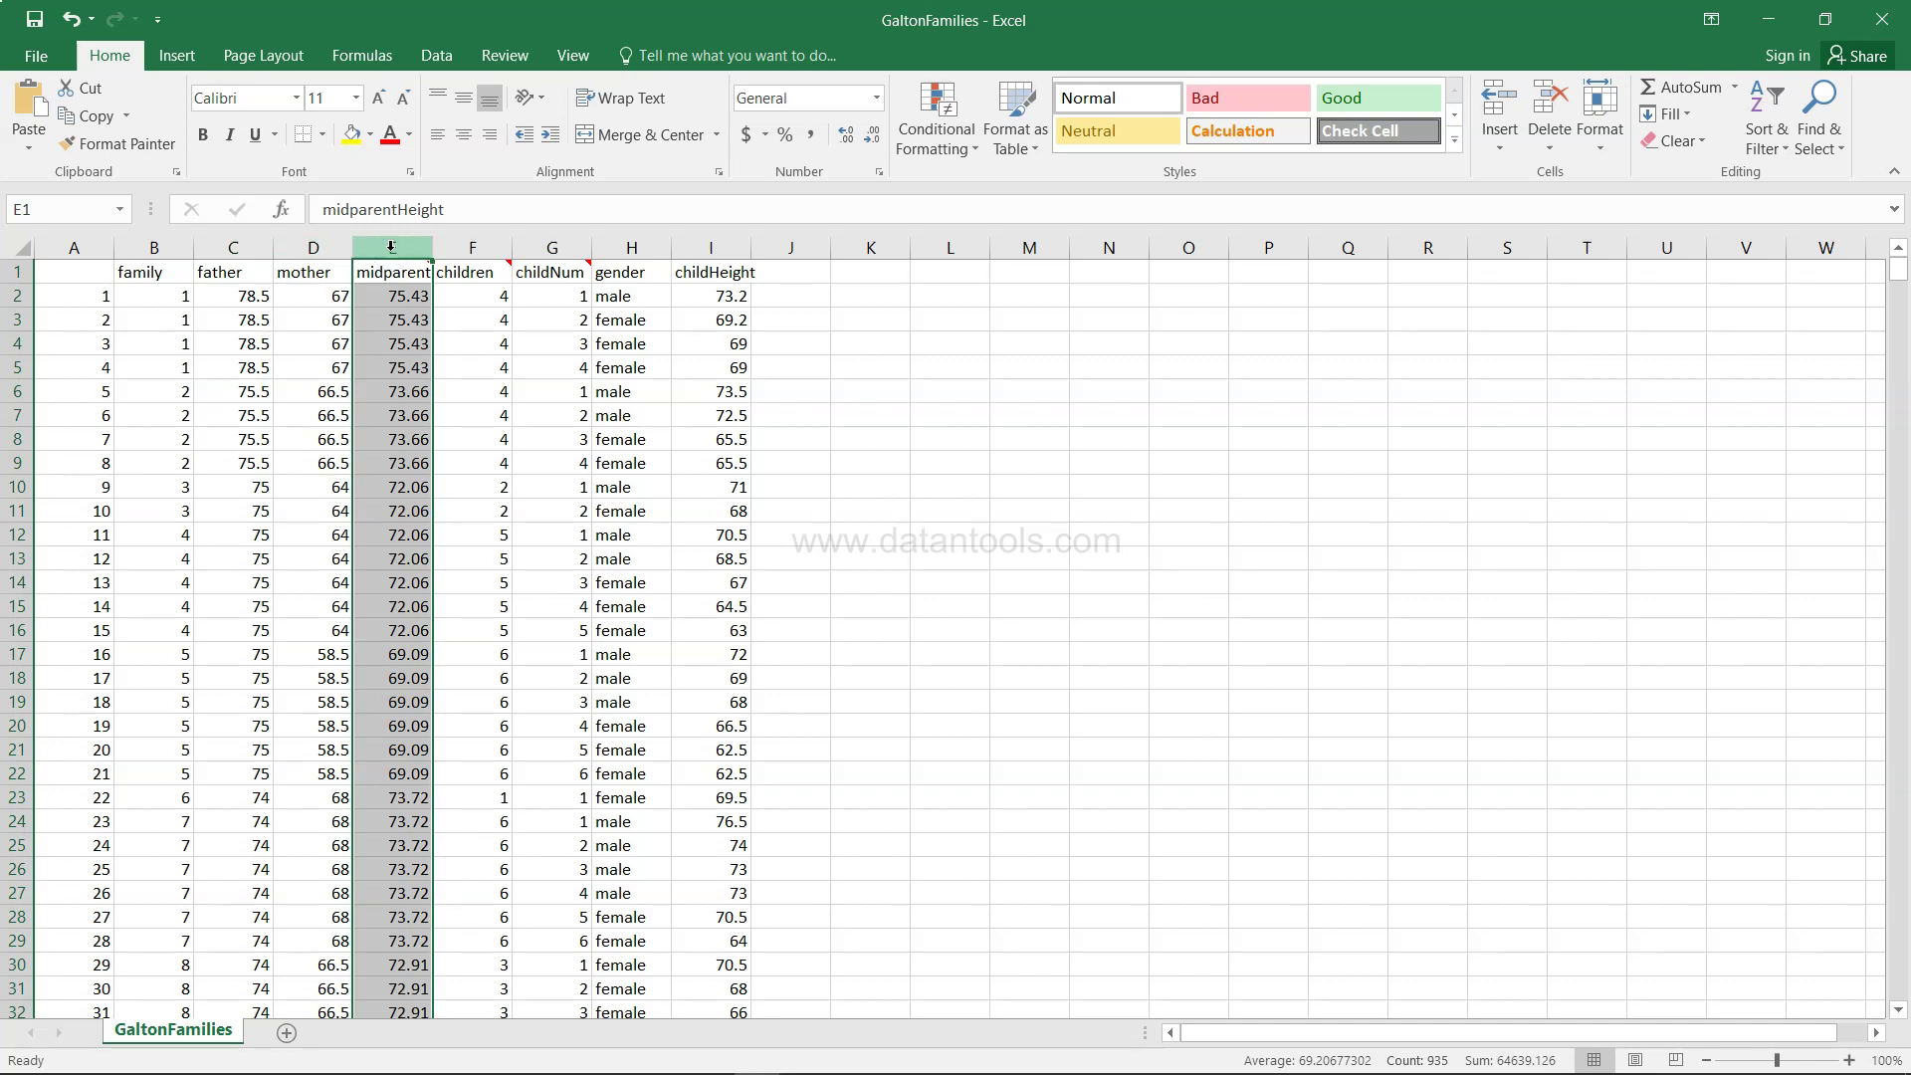
pyautogui.moveTo(413, 277)
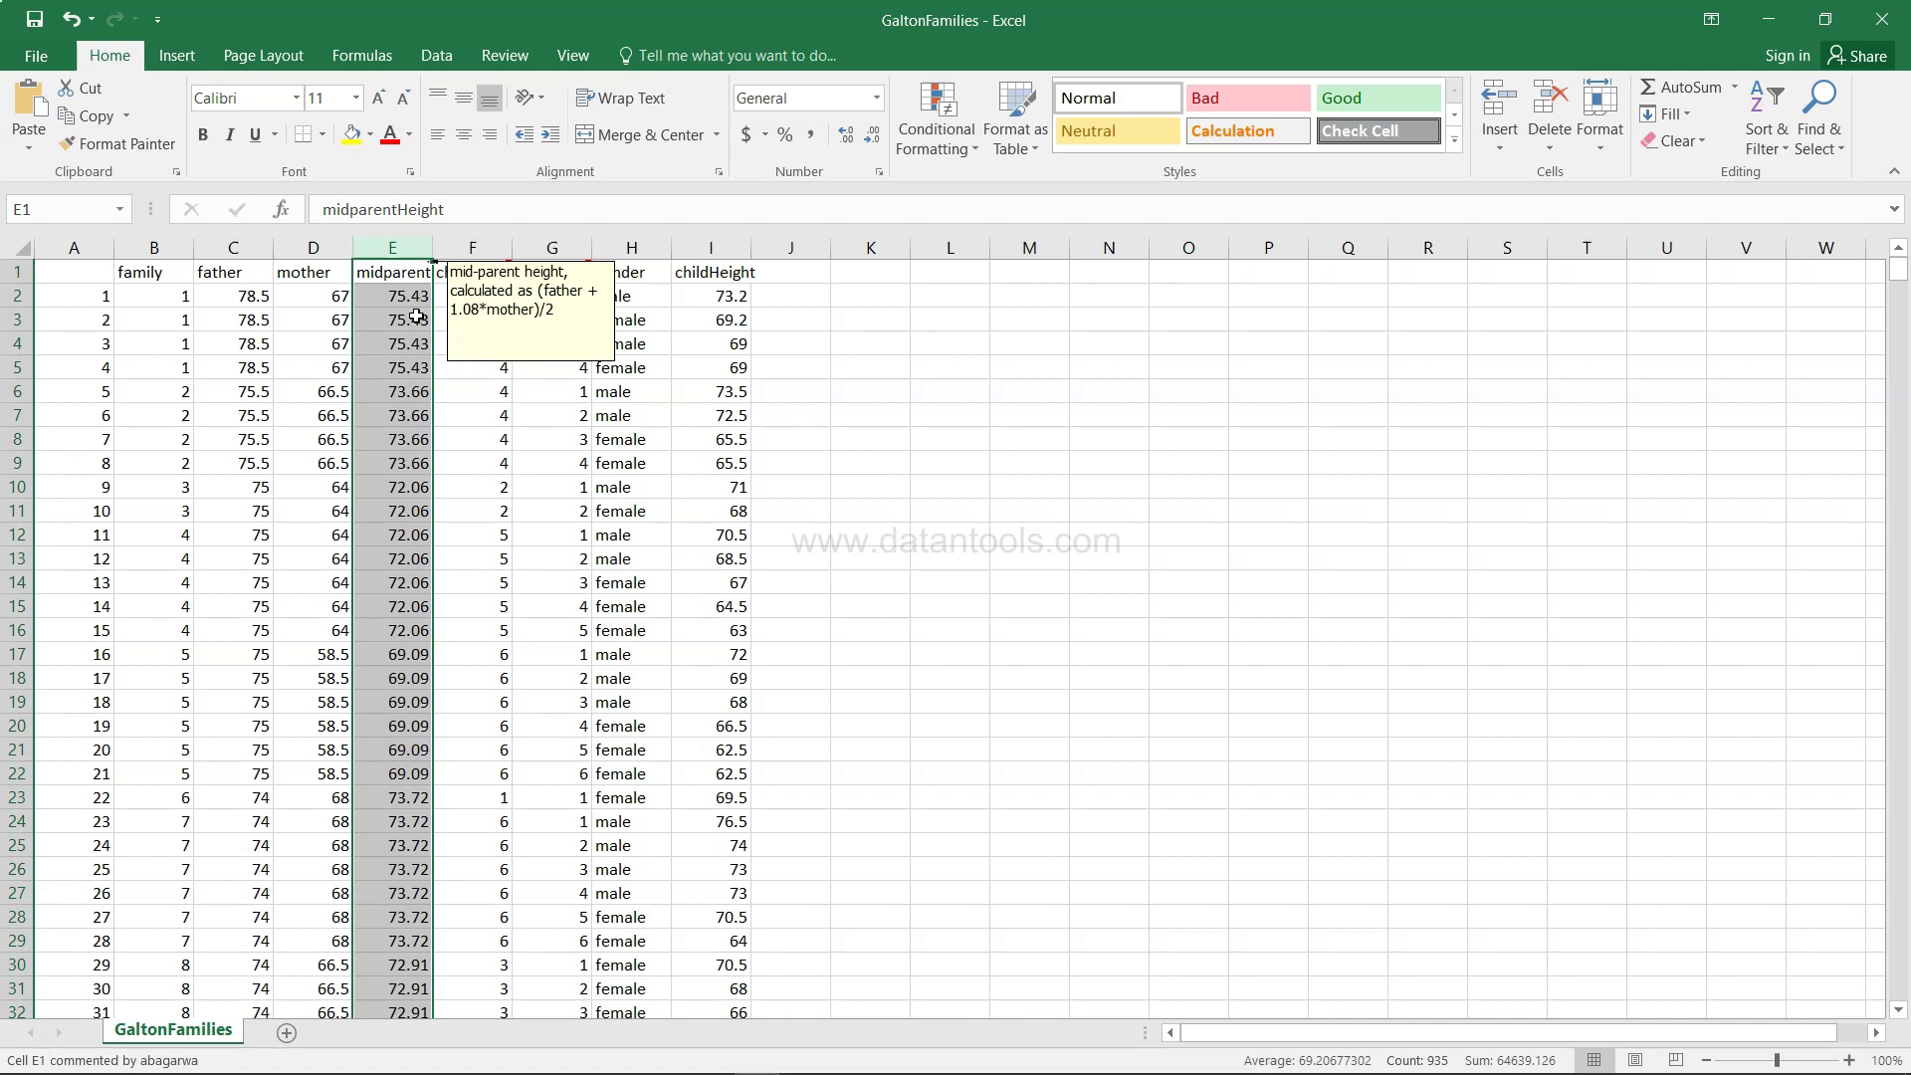
pyautogui.moveTo(475, 272)
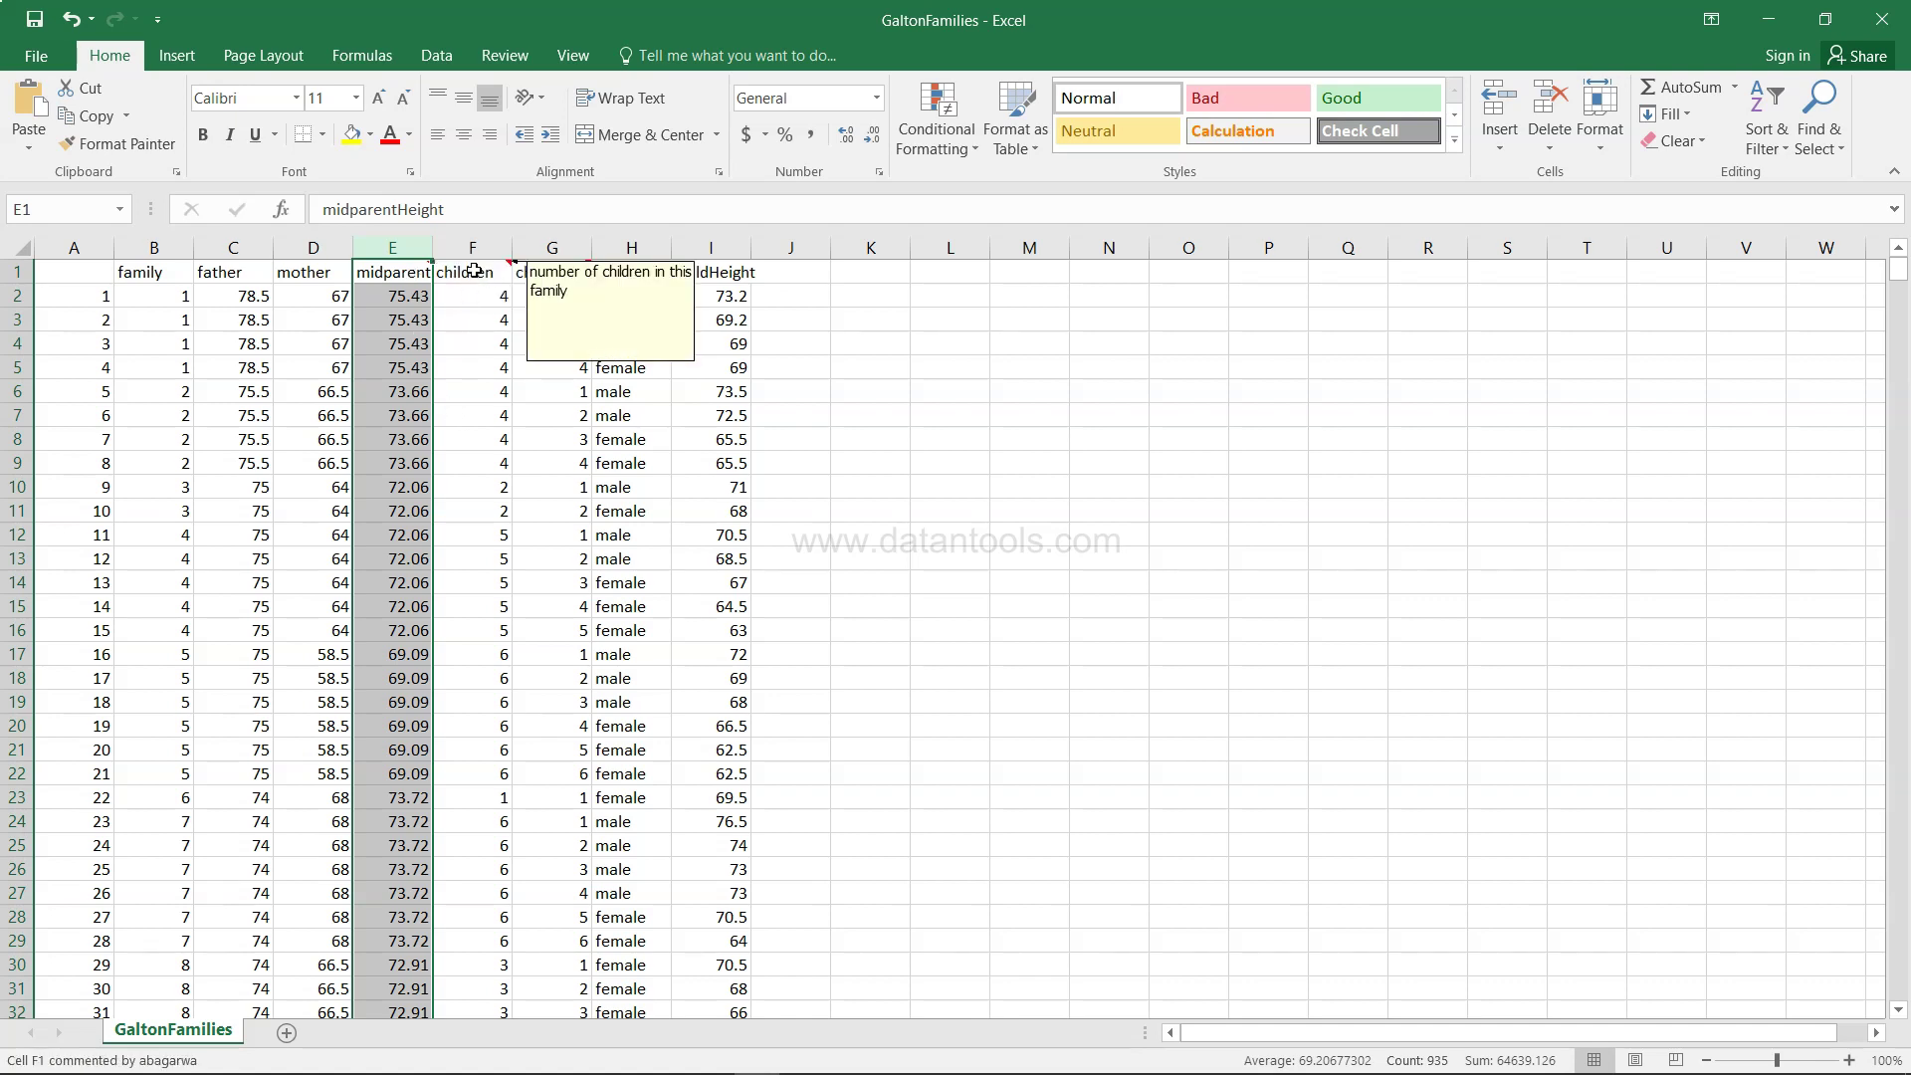
pyautogui.click(495, 363)
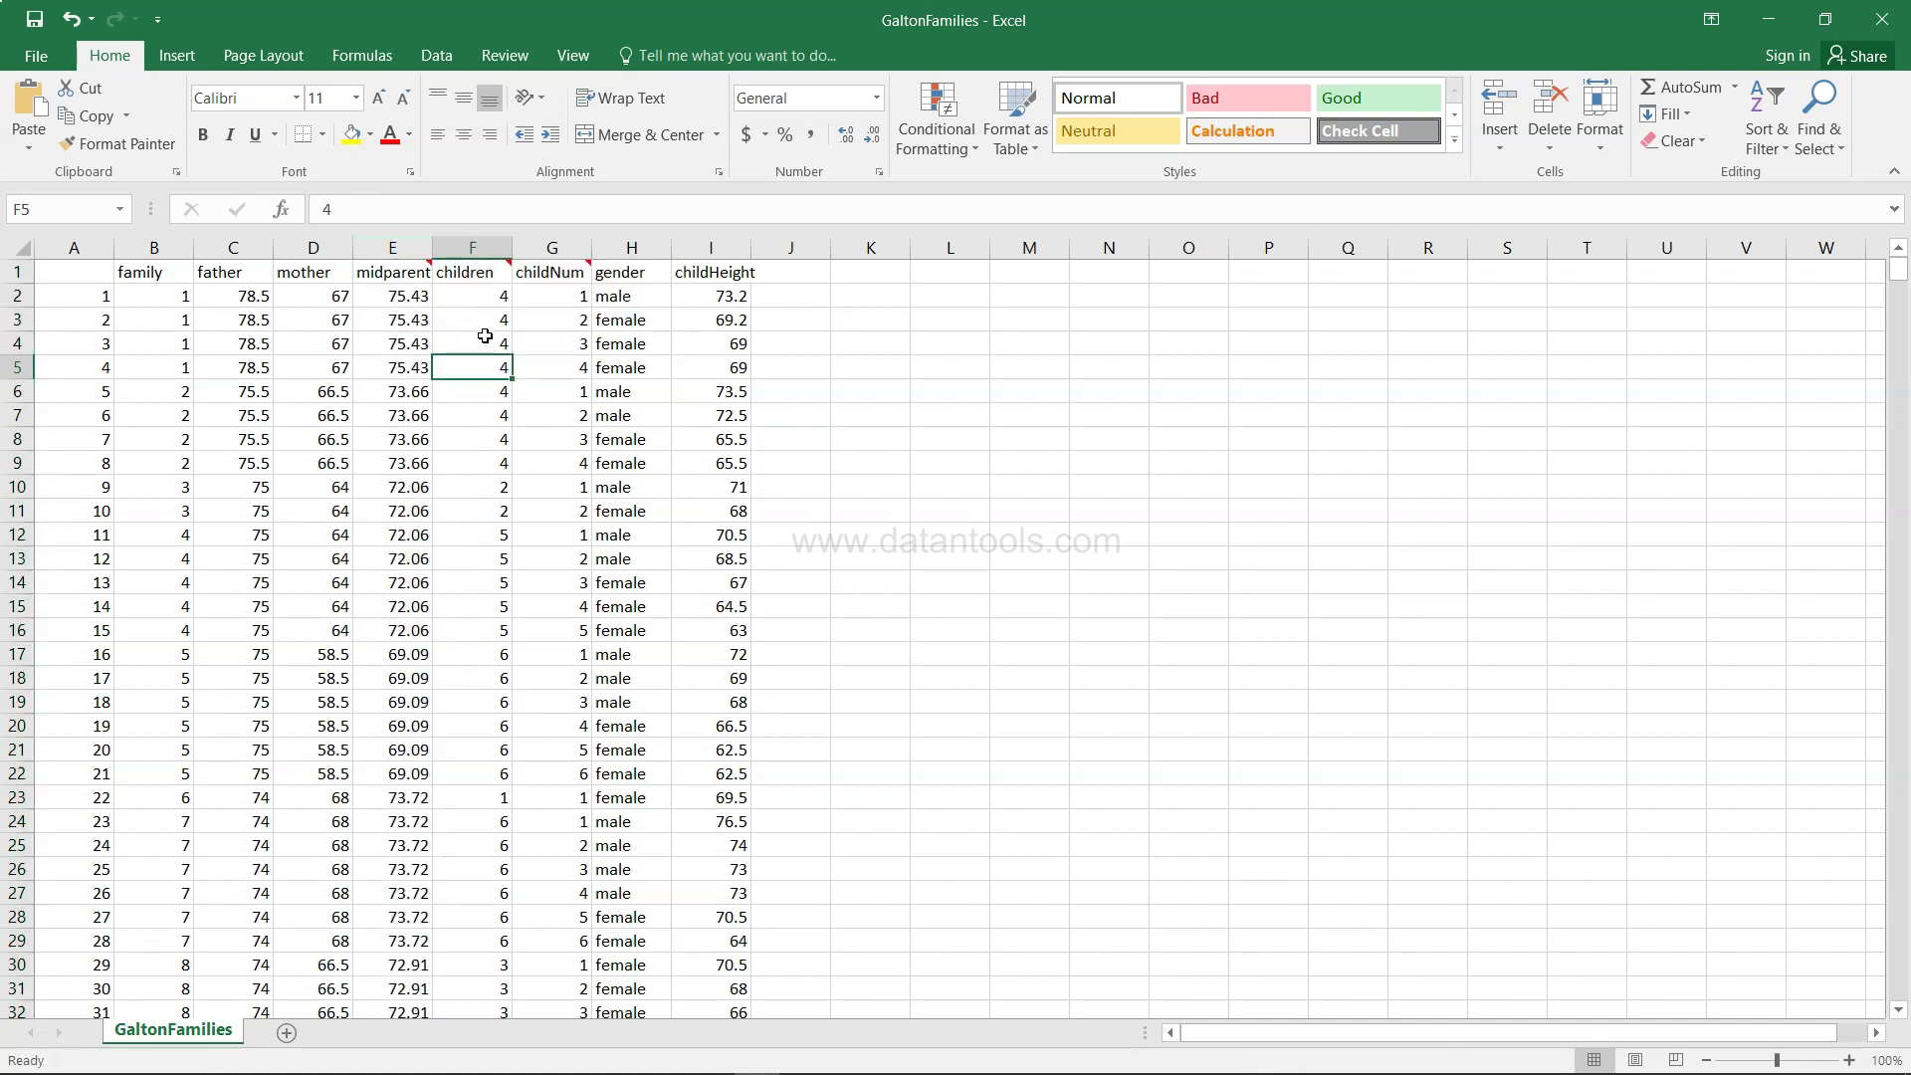
pyautogui.moveTo(482, 274)
pyautogui.click(16, 296)
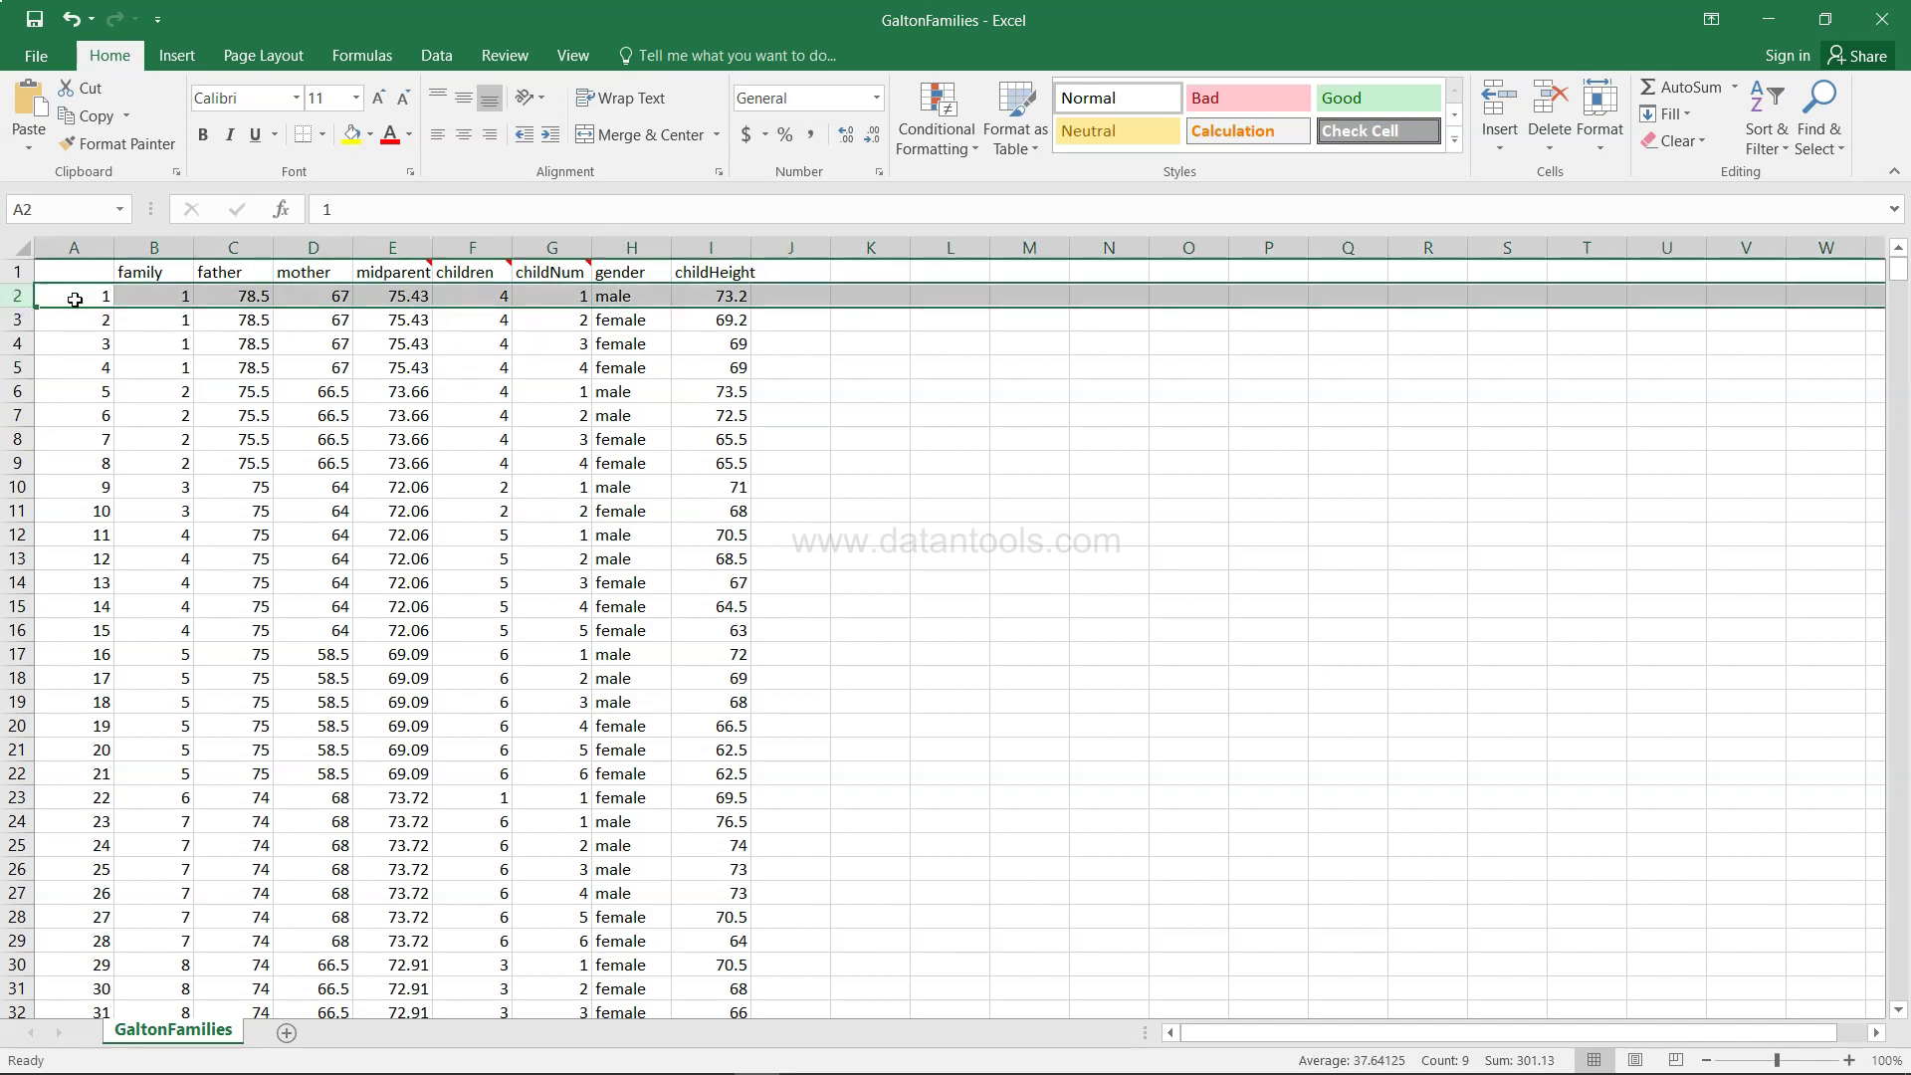
pyautogui.click(576, 295)
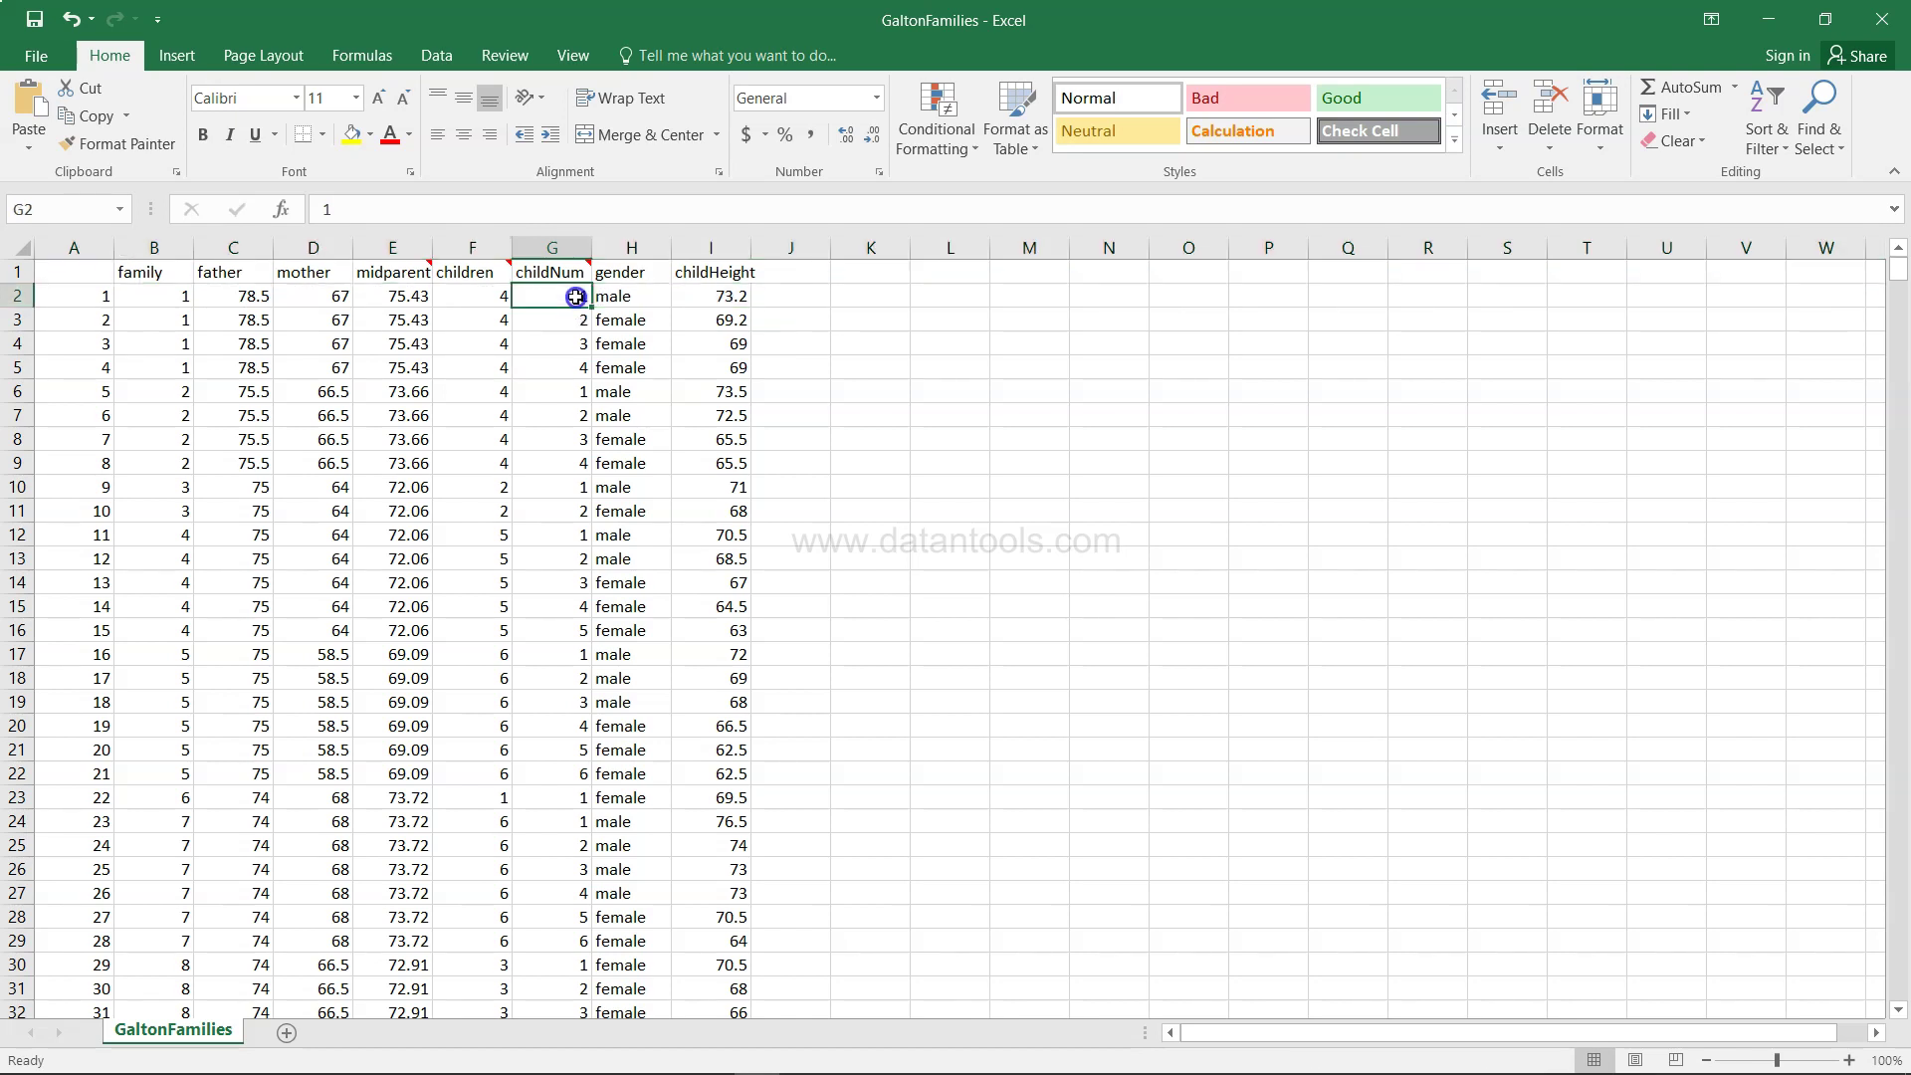
pyautogui.moveTo(506, 270)
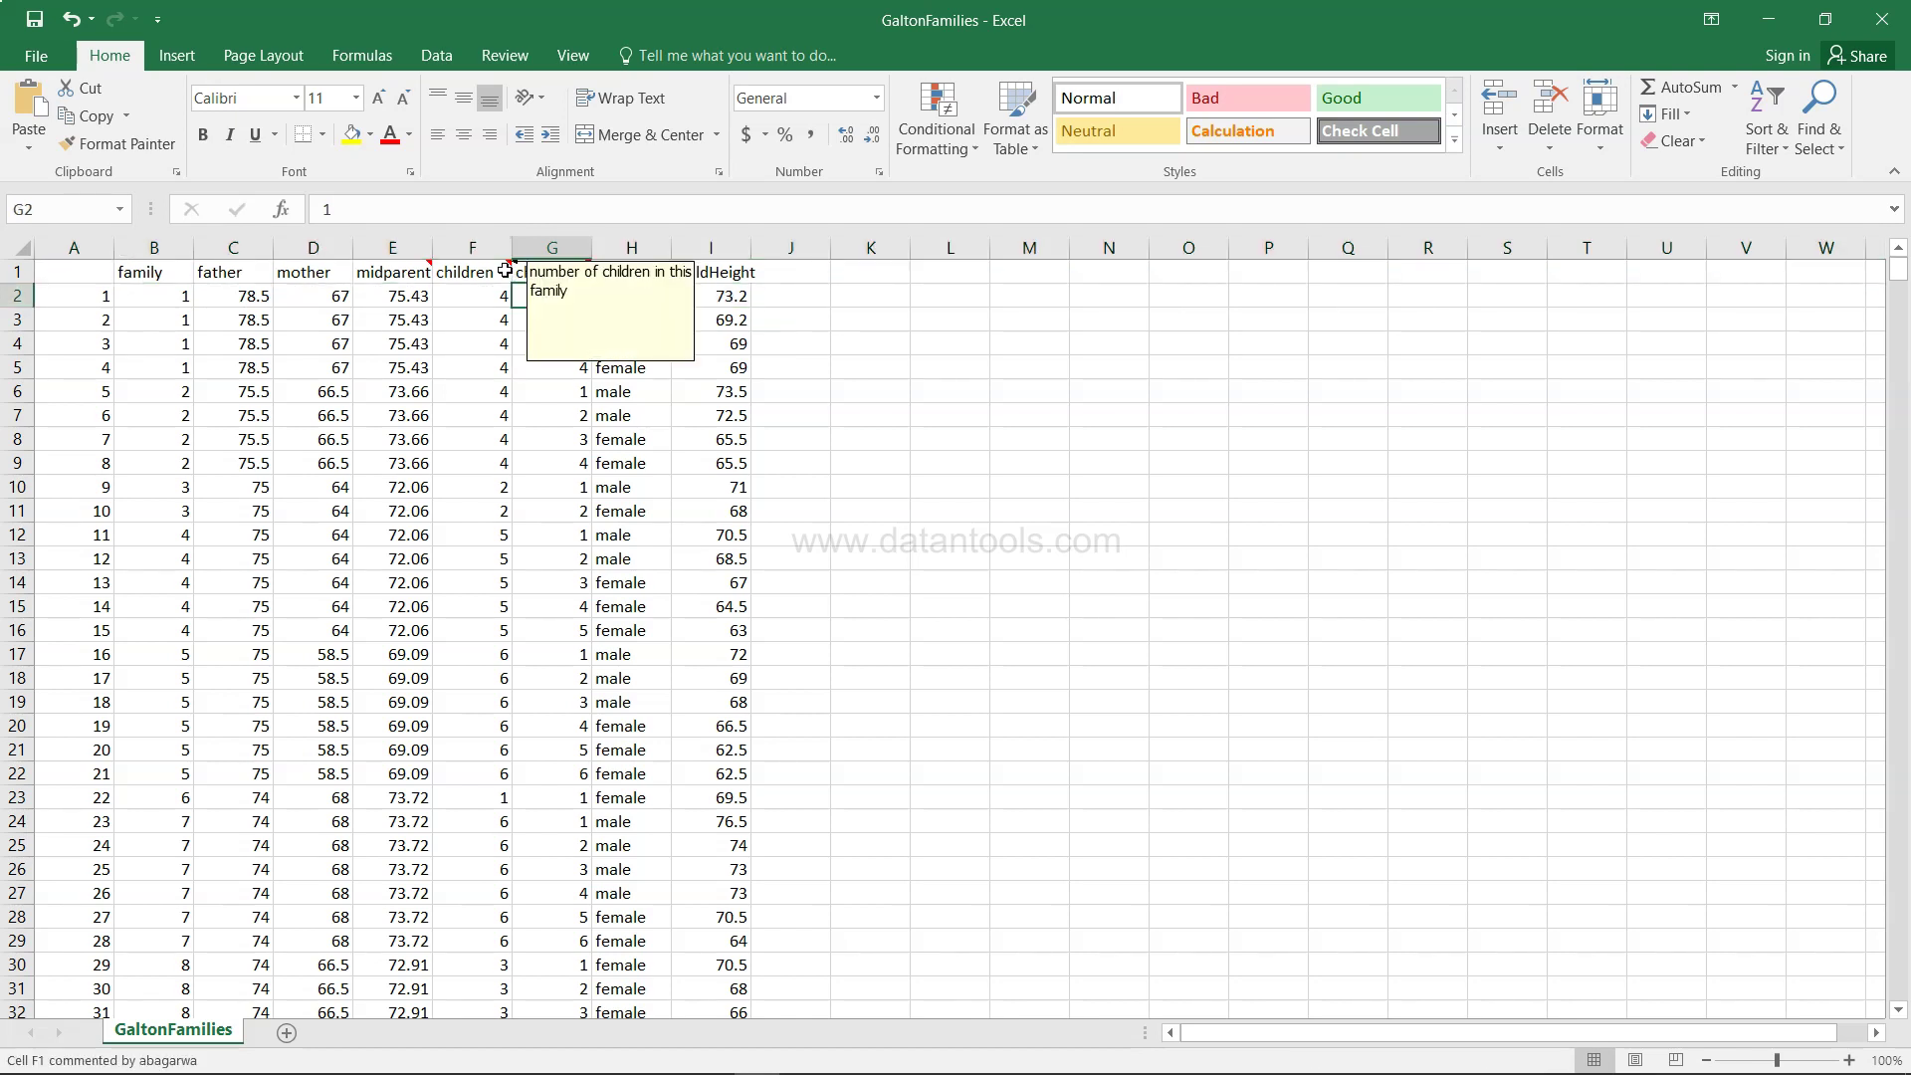
pyautogui.moveTo(577, 266)
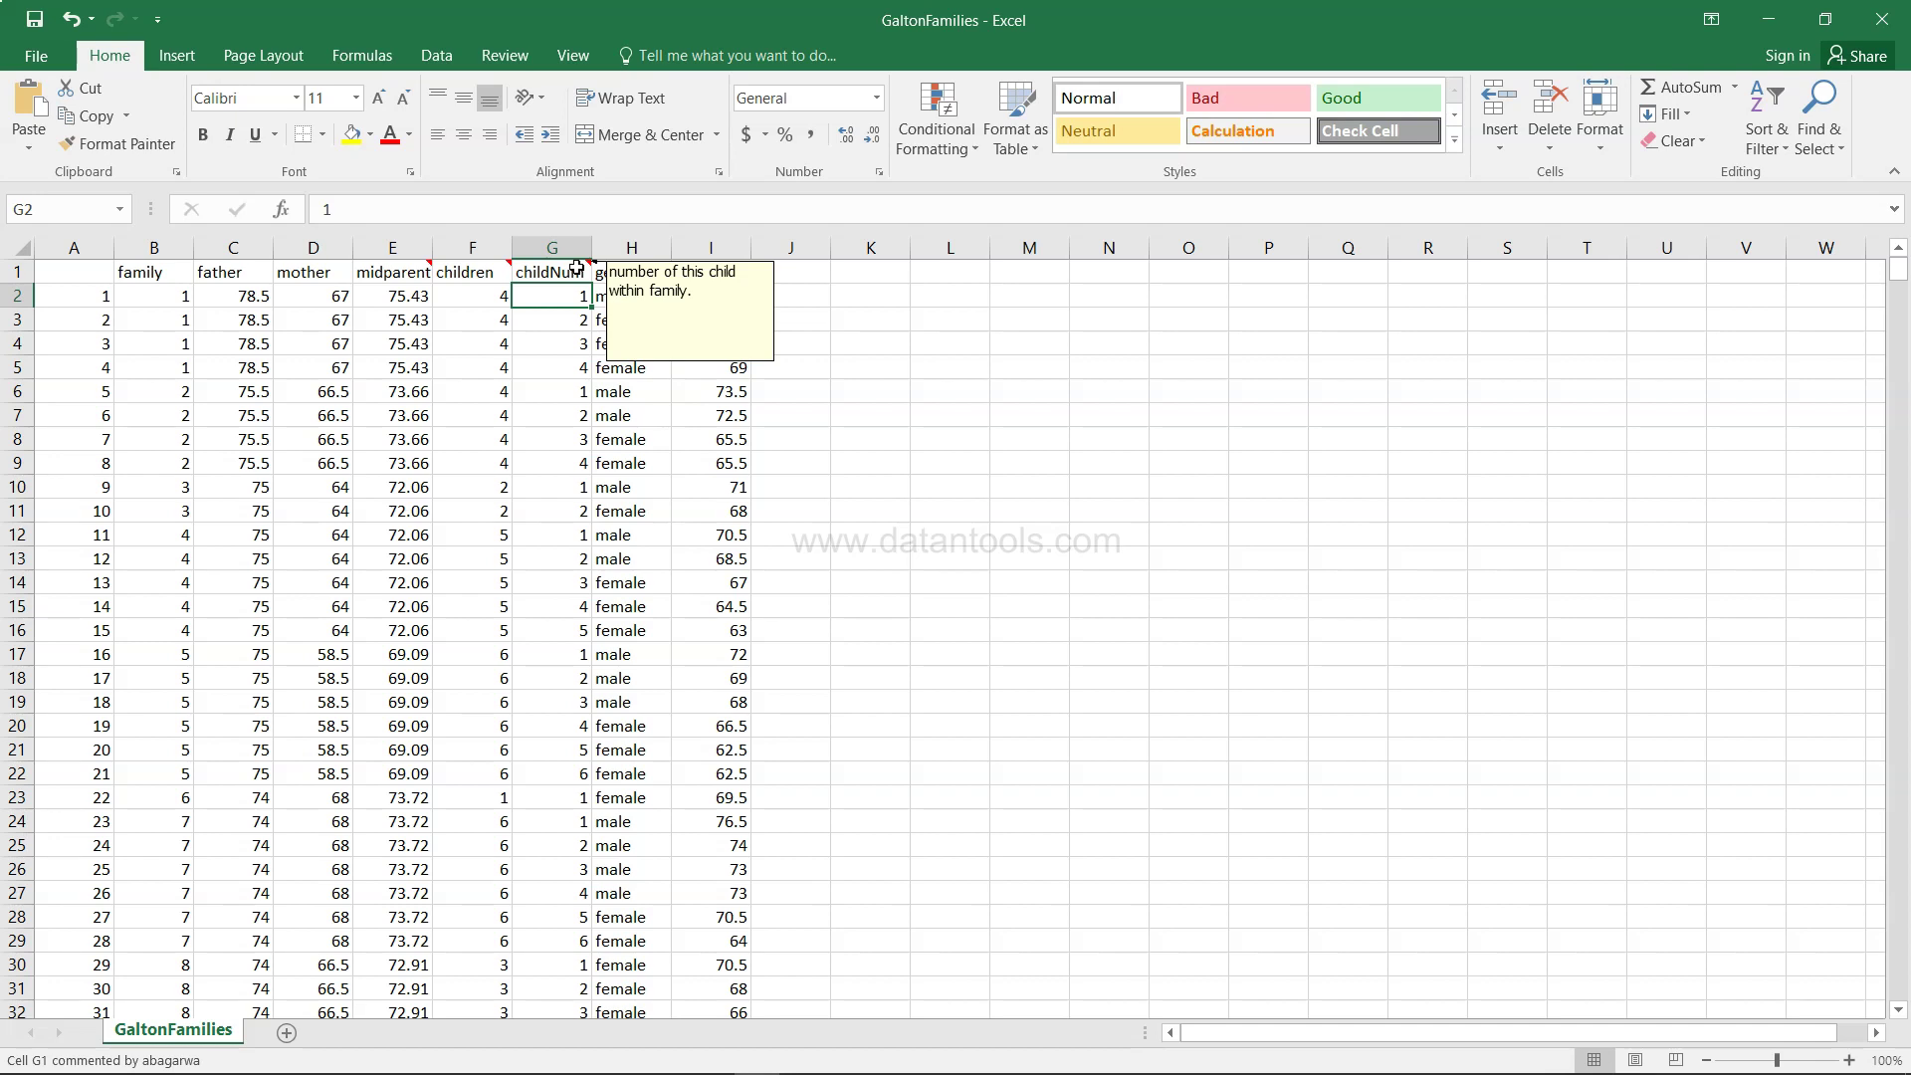
pyautogui.click(566, 263)
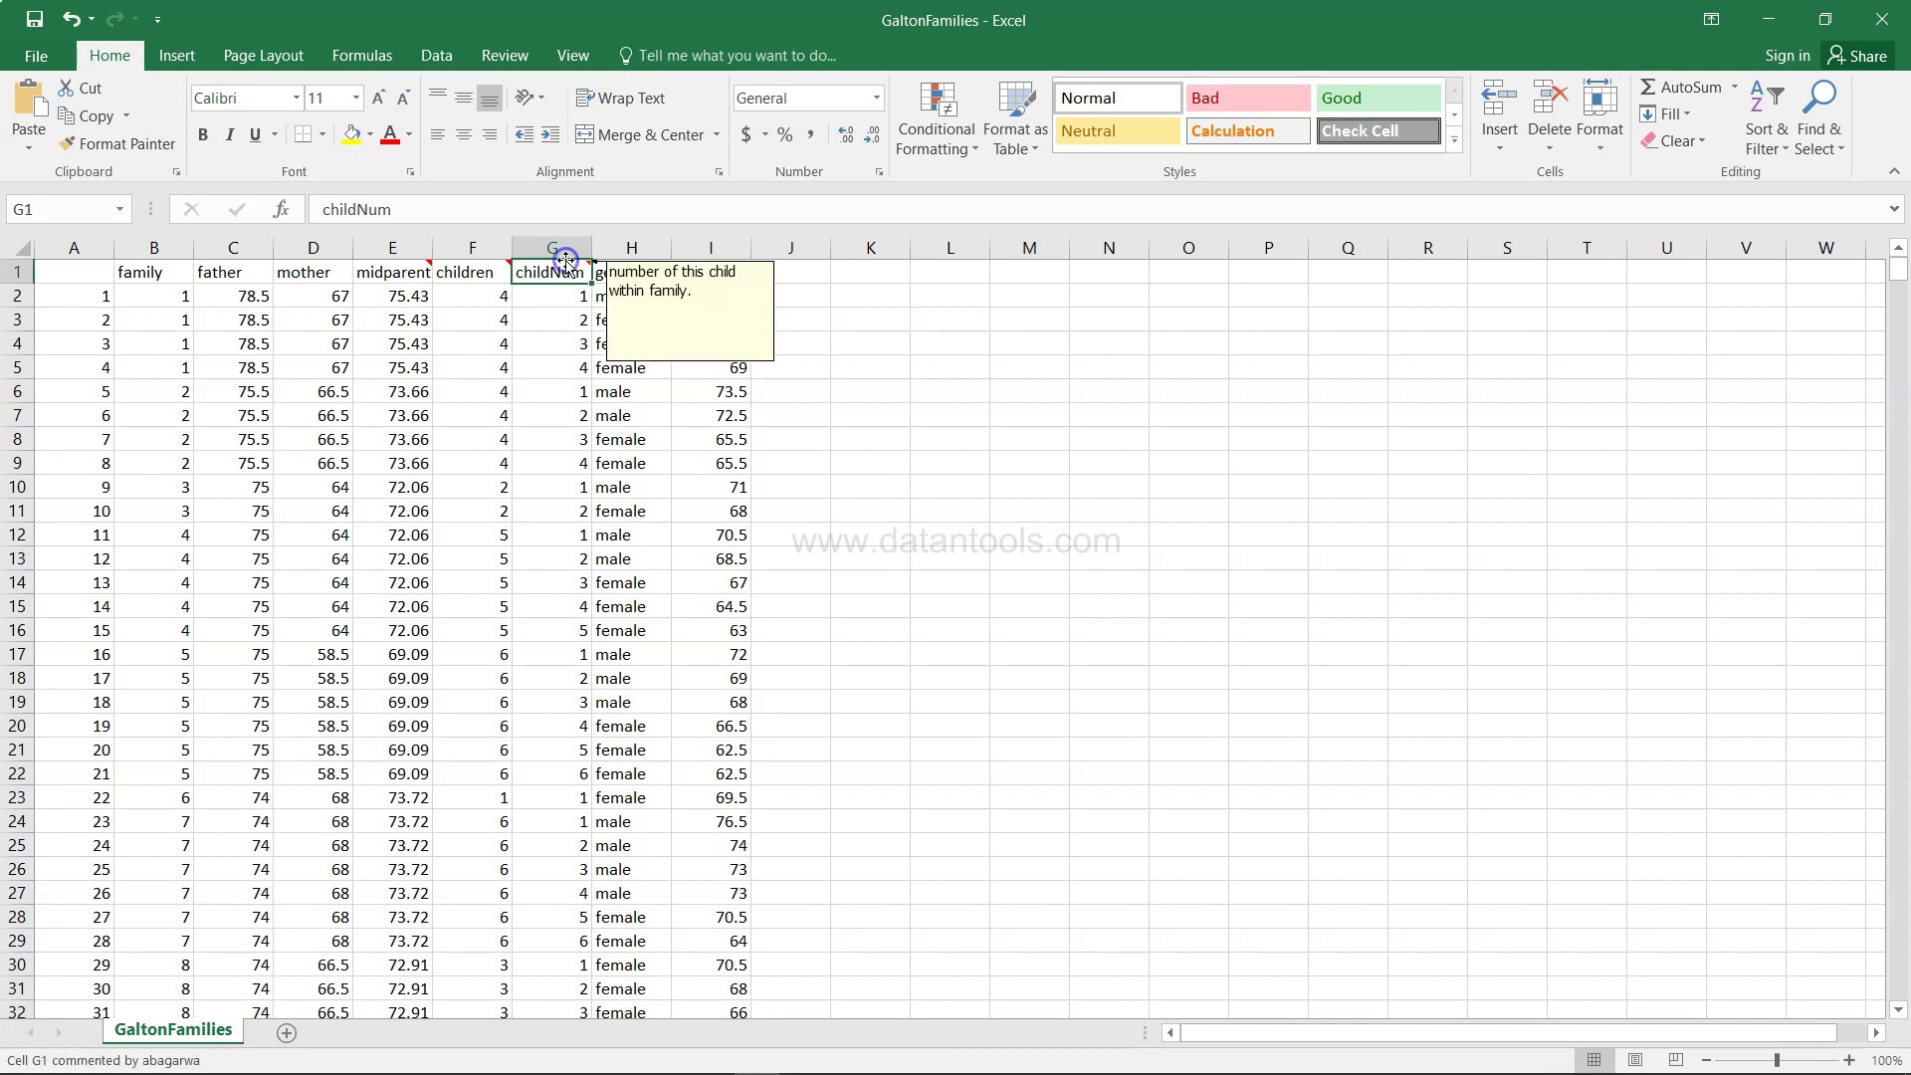
pyautogui.click(562, 249)
pyautogui.click(636, 249)
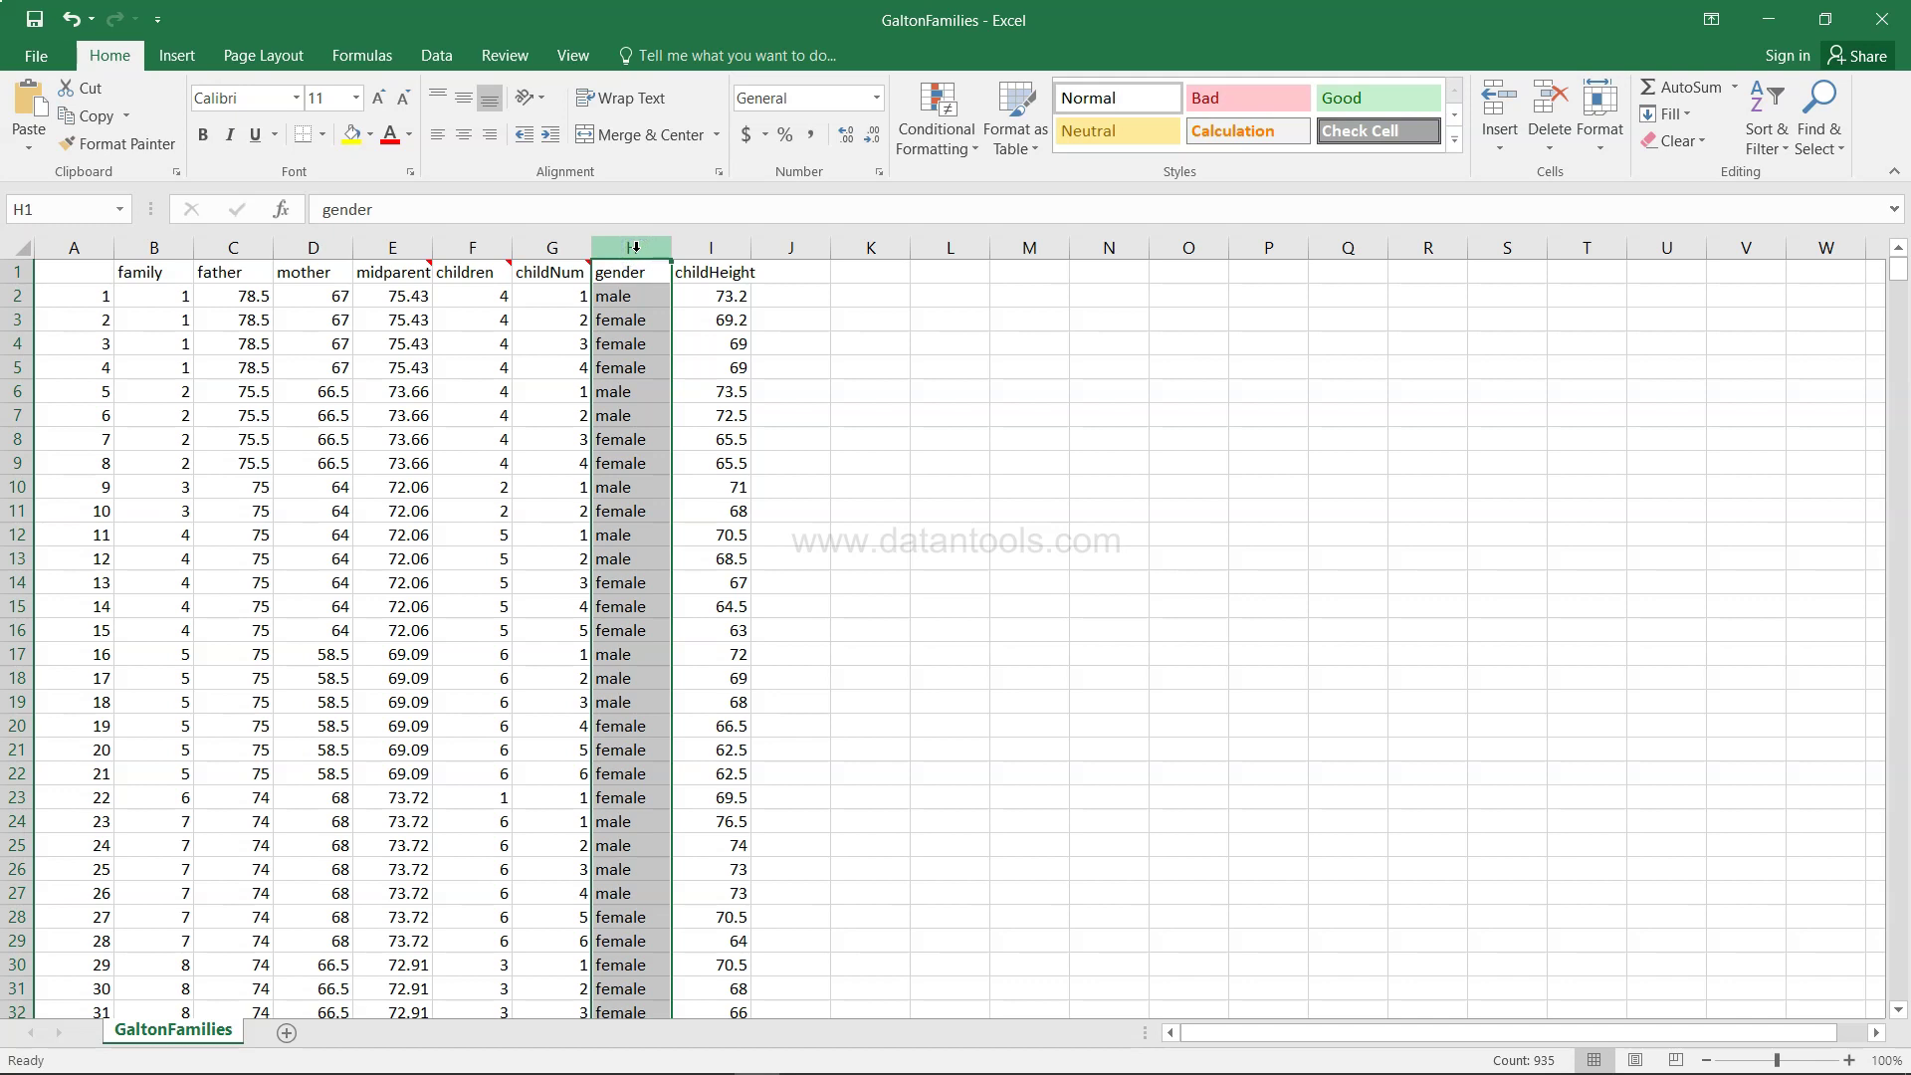
pyautogui.click(730, 245)
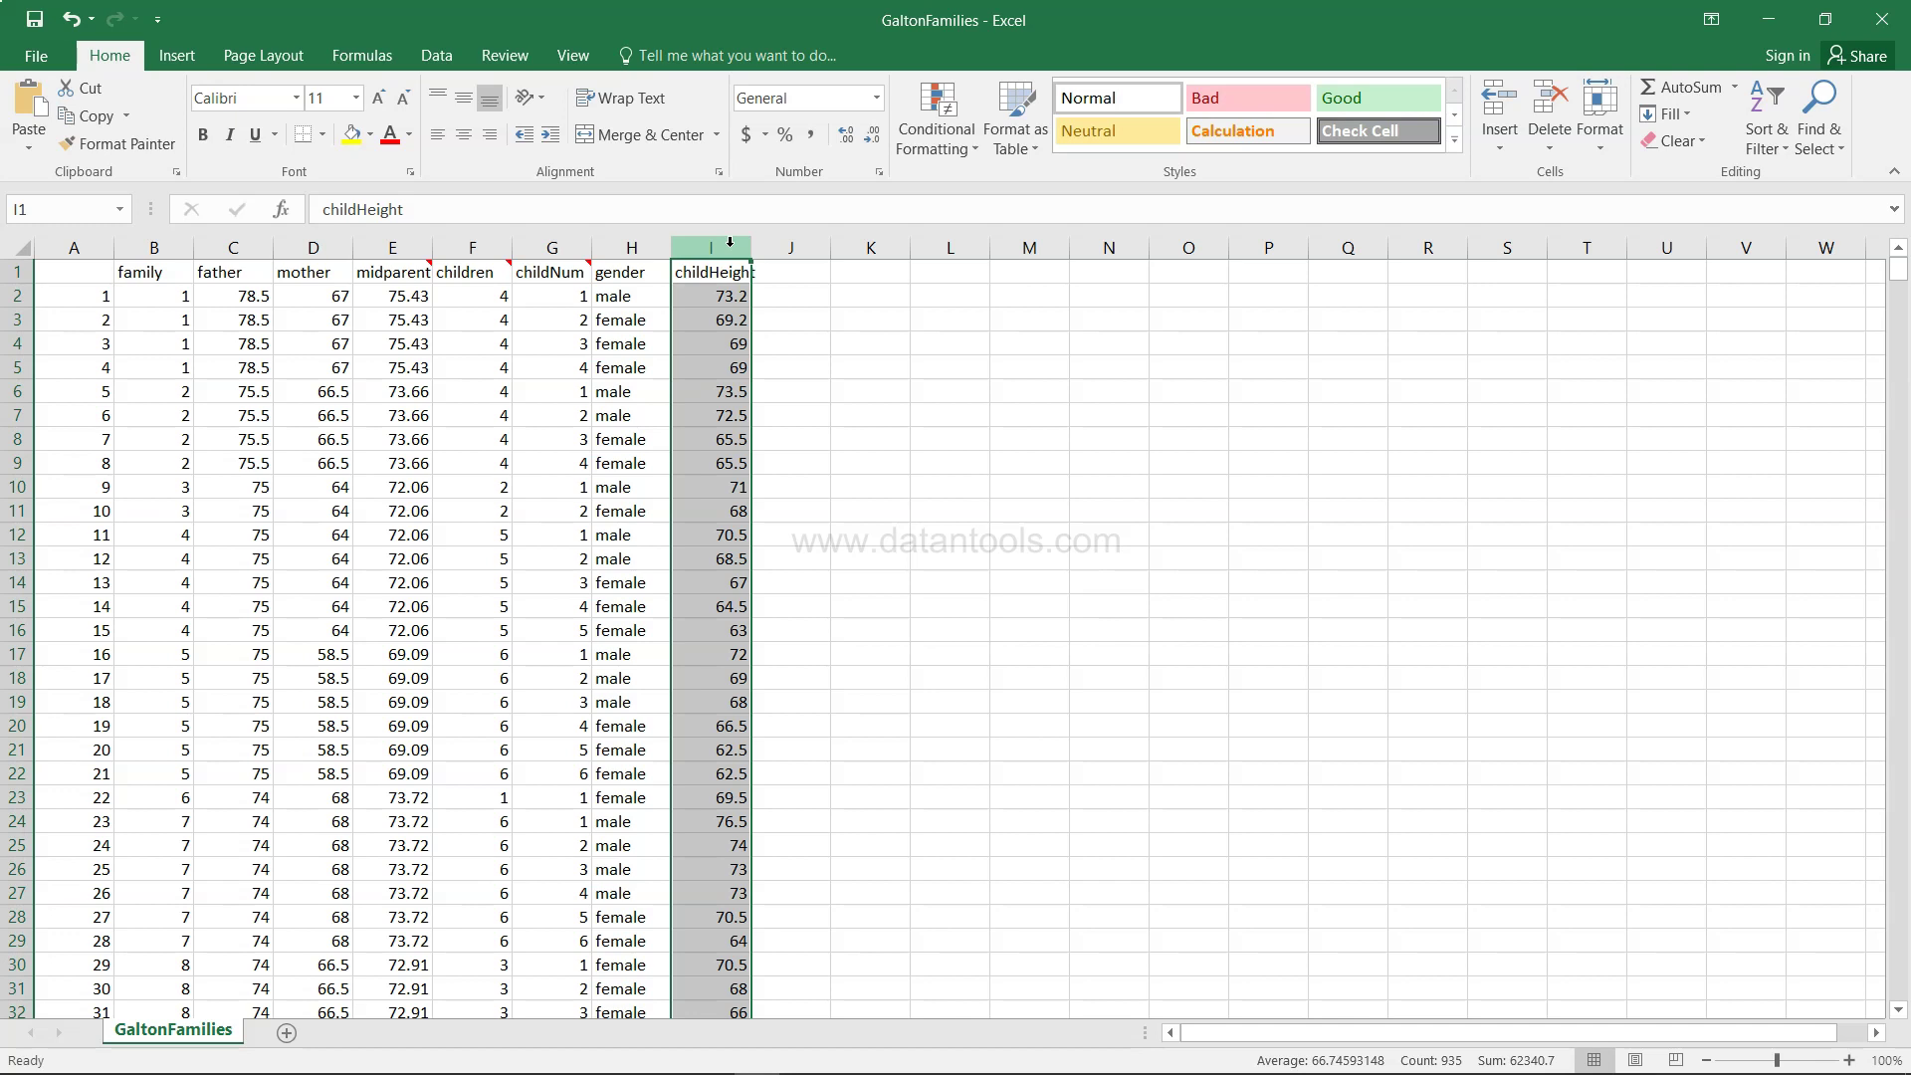
pyautogui.click(726, 302)
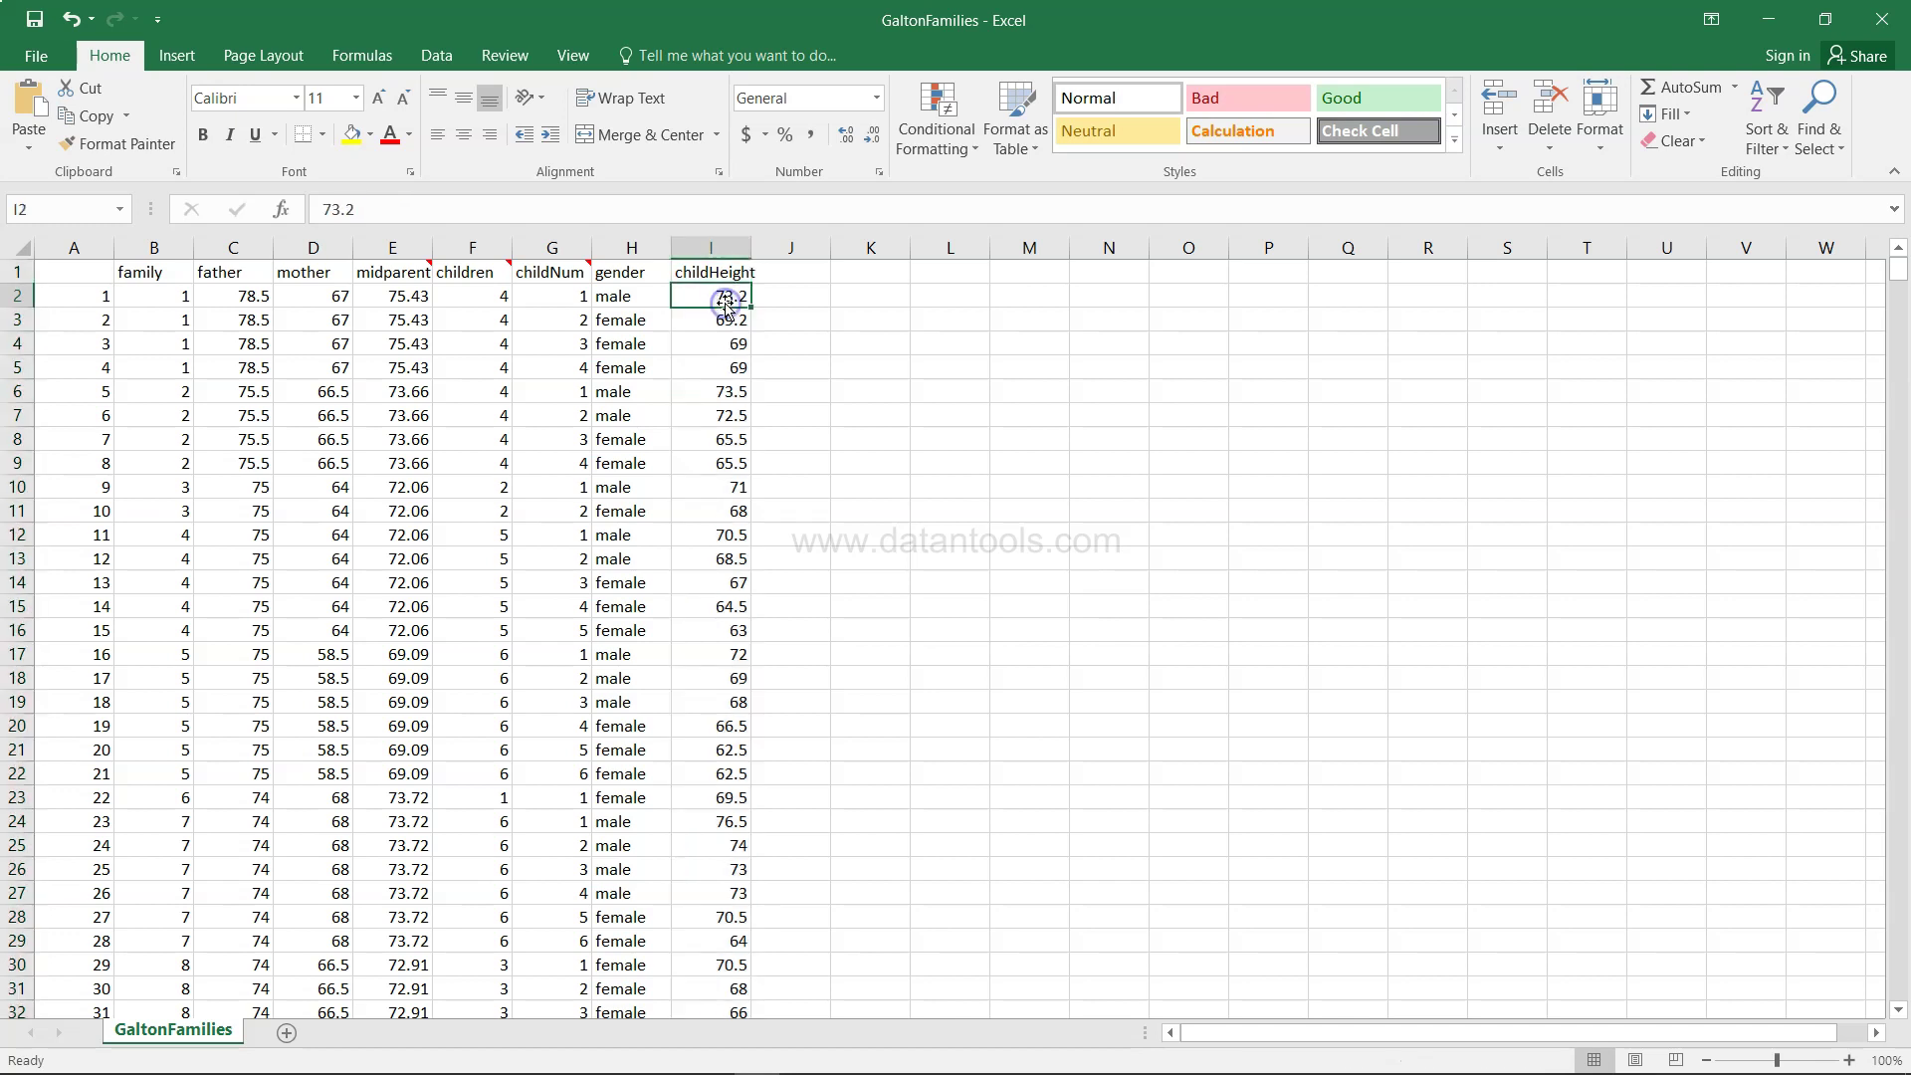
pyautogui.click(247, 252)
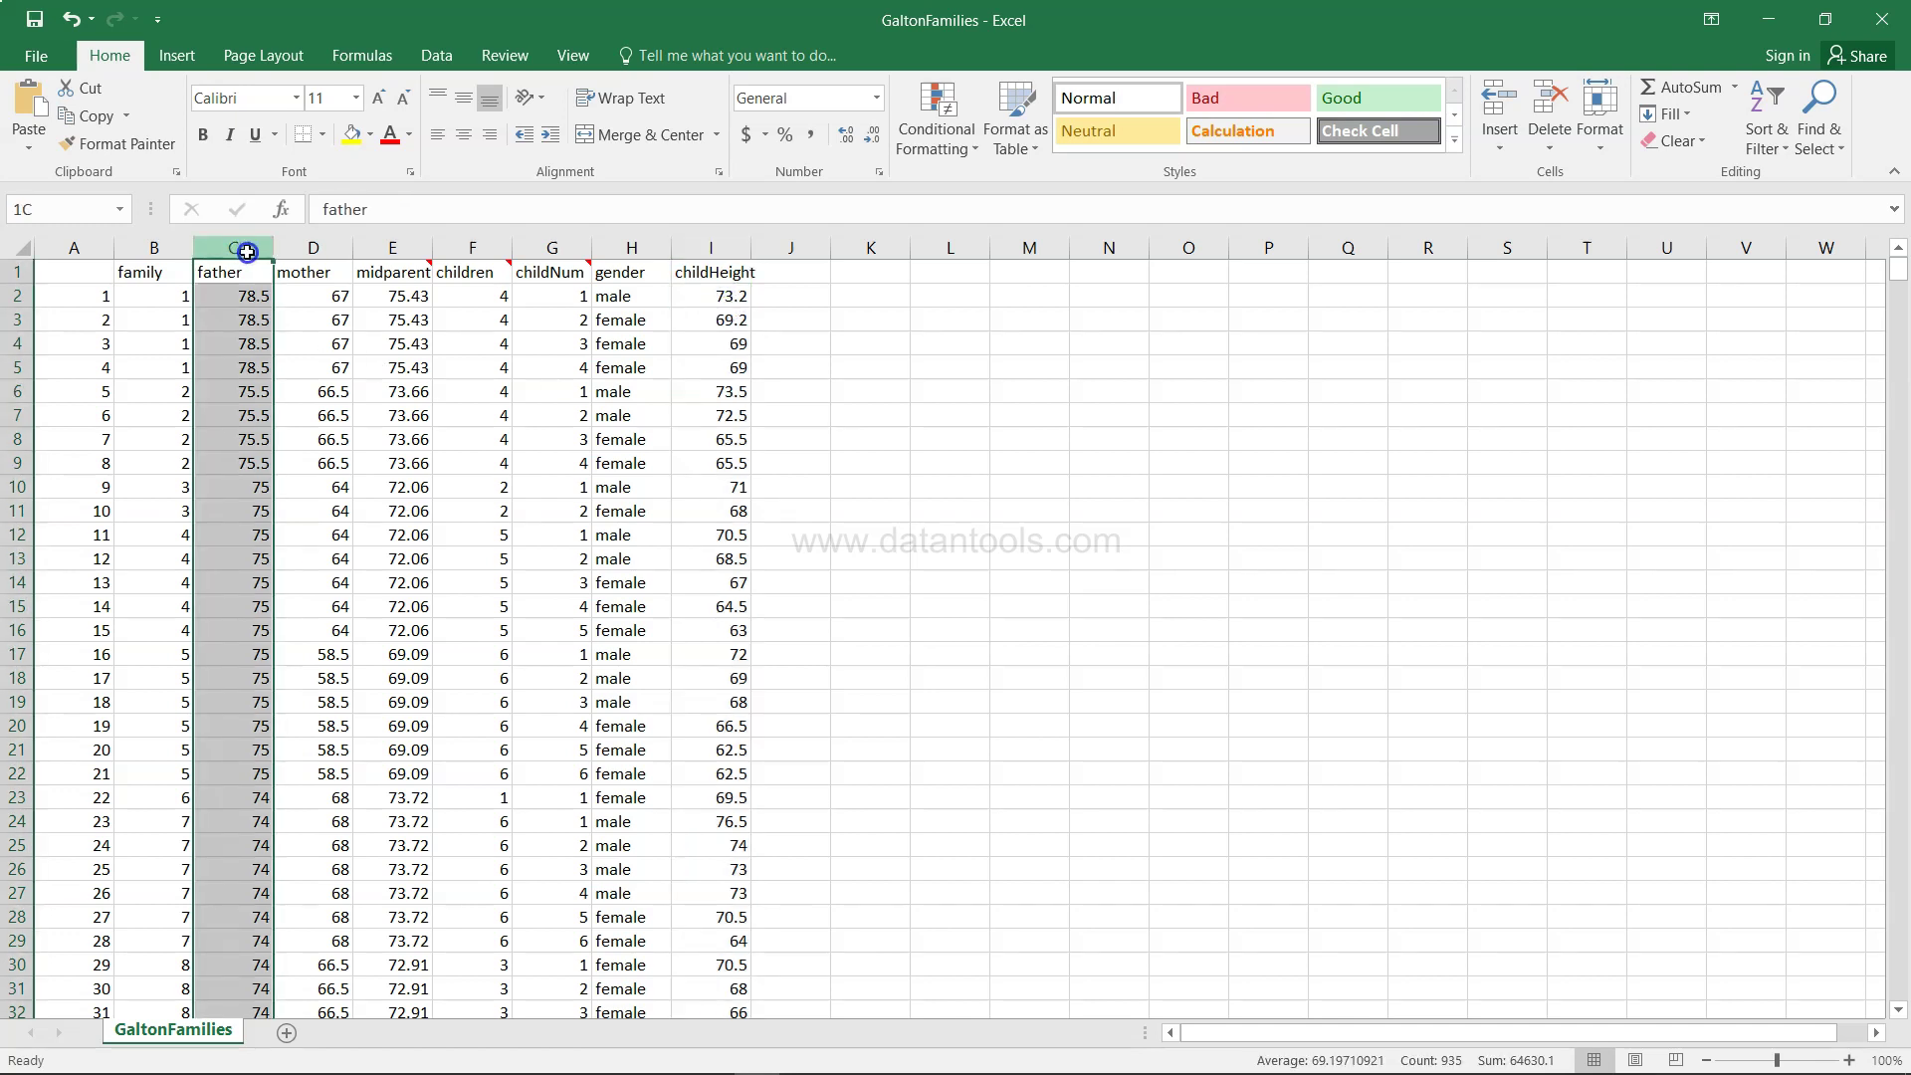
pyautogui.moveTo(247, 252); pyautogui.dragTo(315, 249)
pyautogui.click(313, 251)
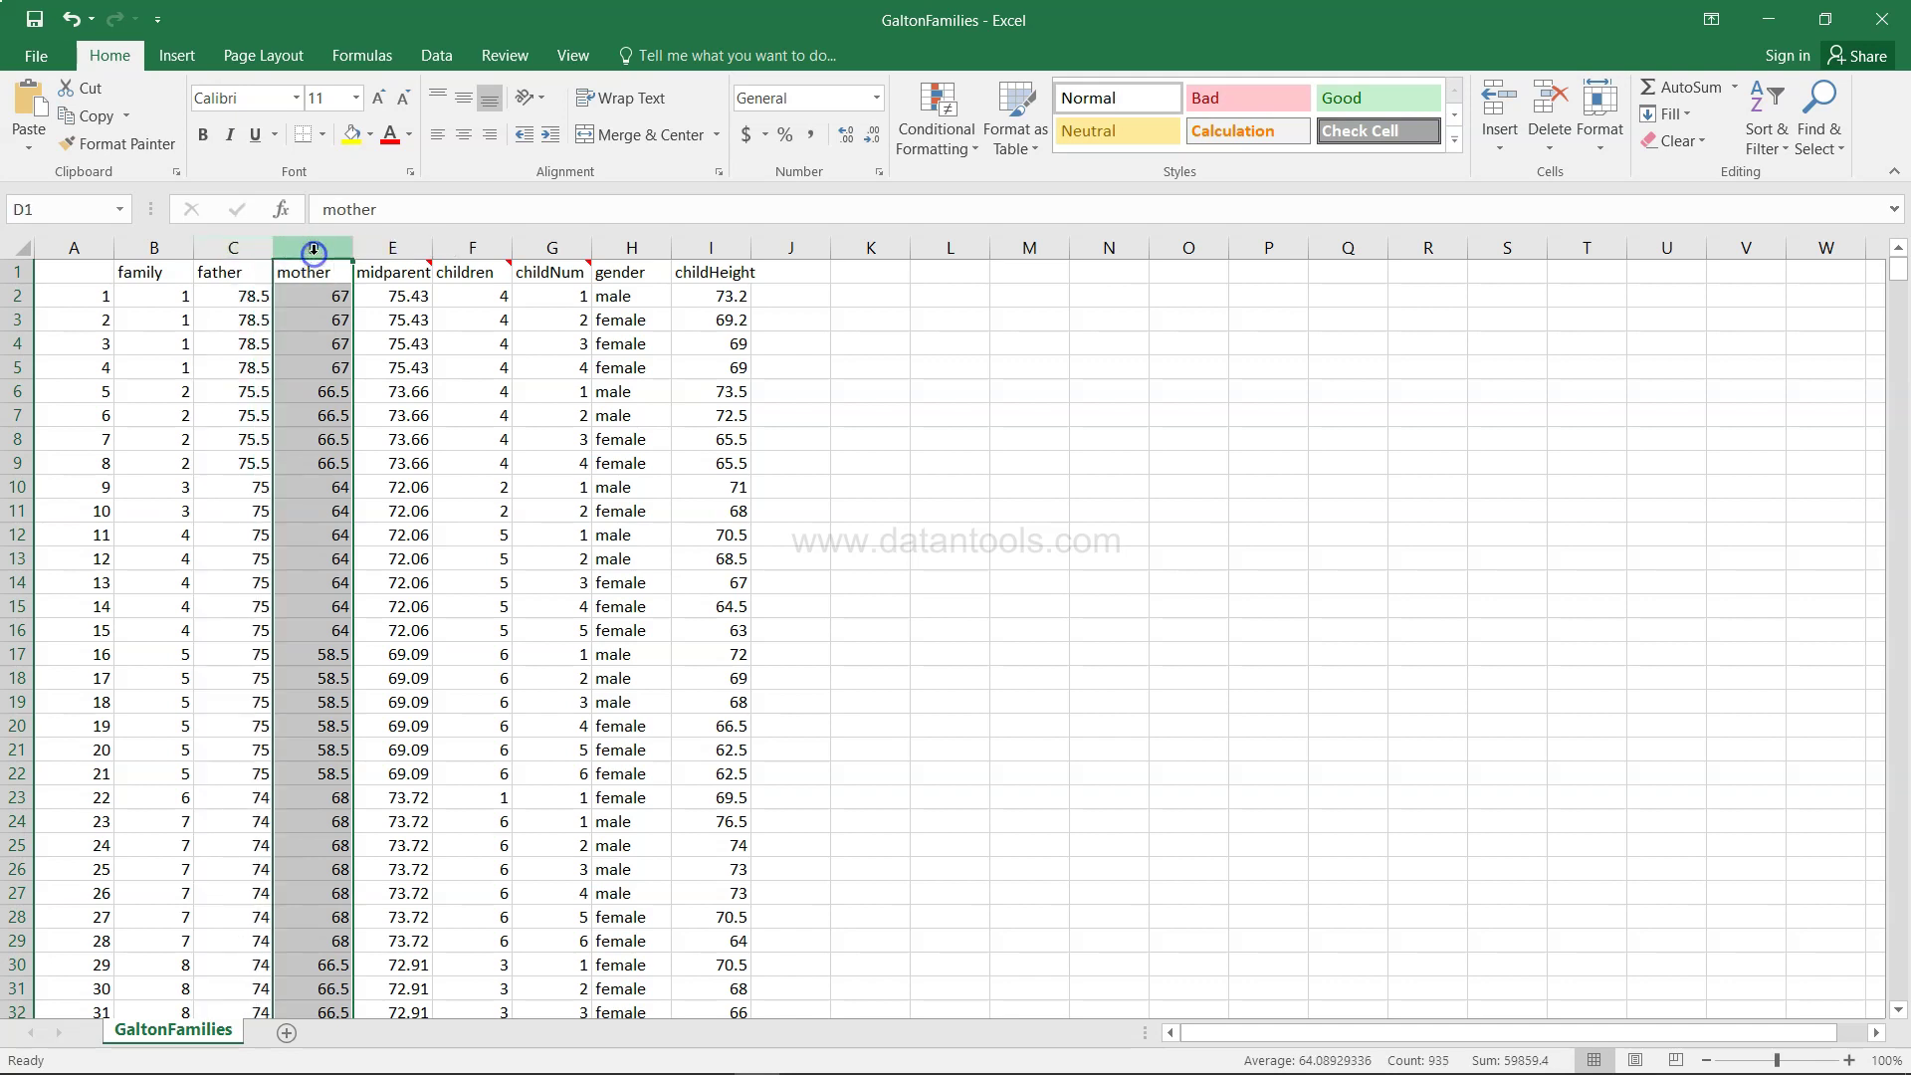
pyautogui.moveTo(264, 249); pyautogui.dragTo(290, 245)
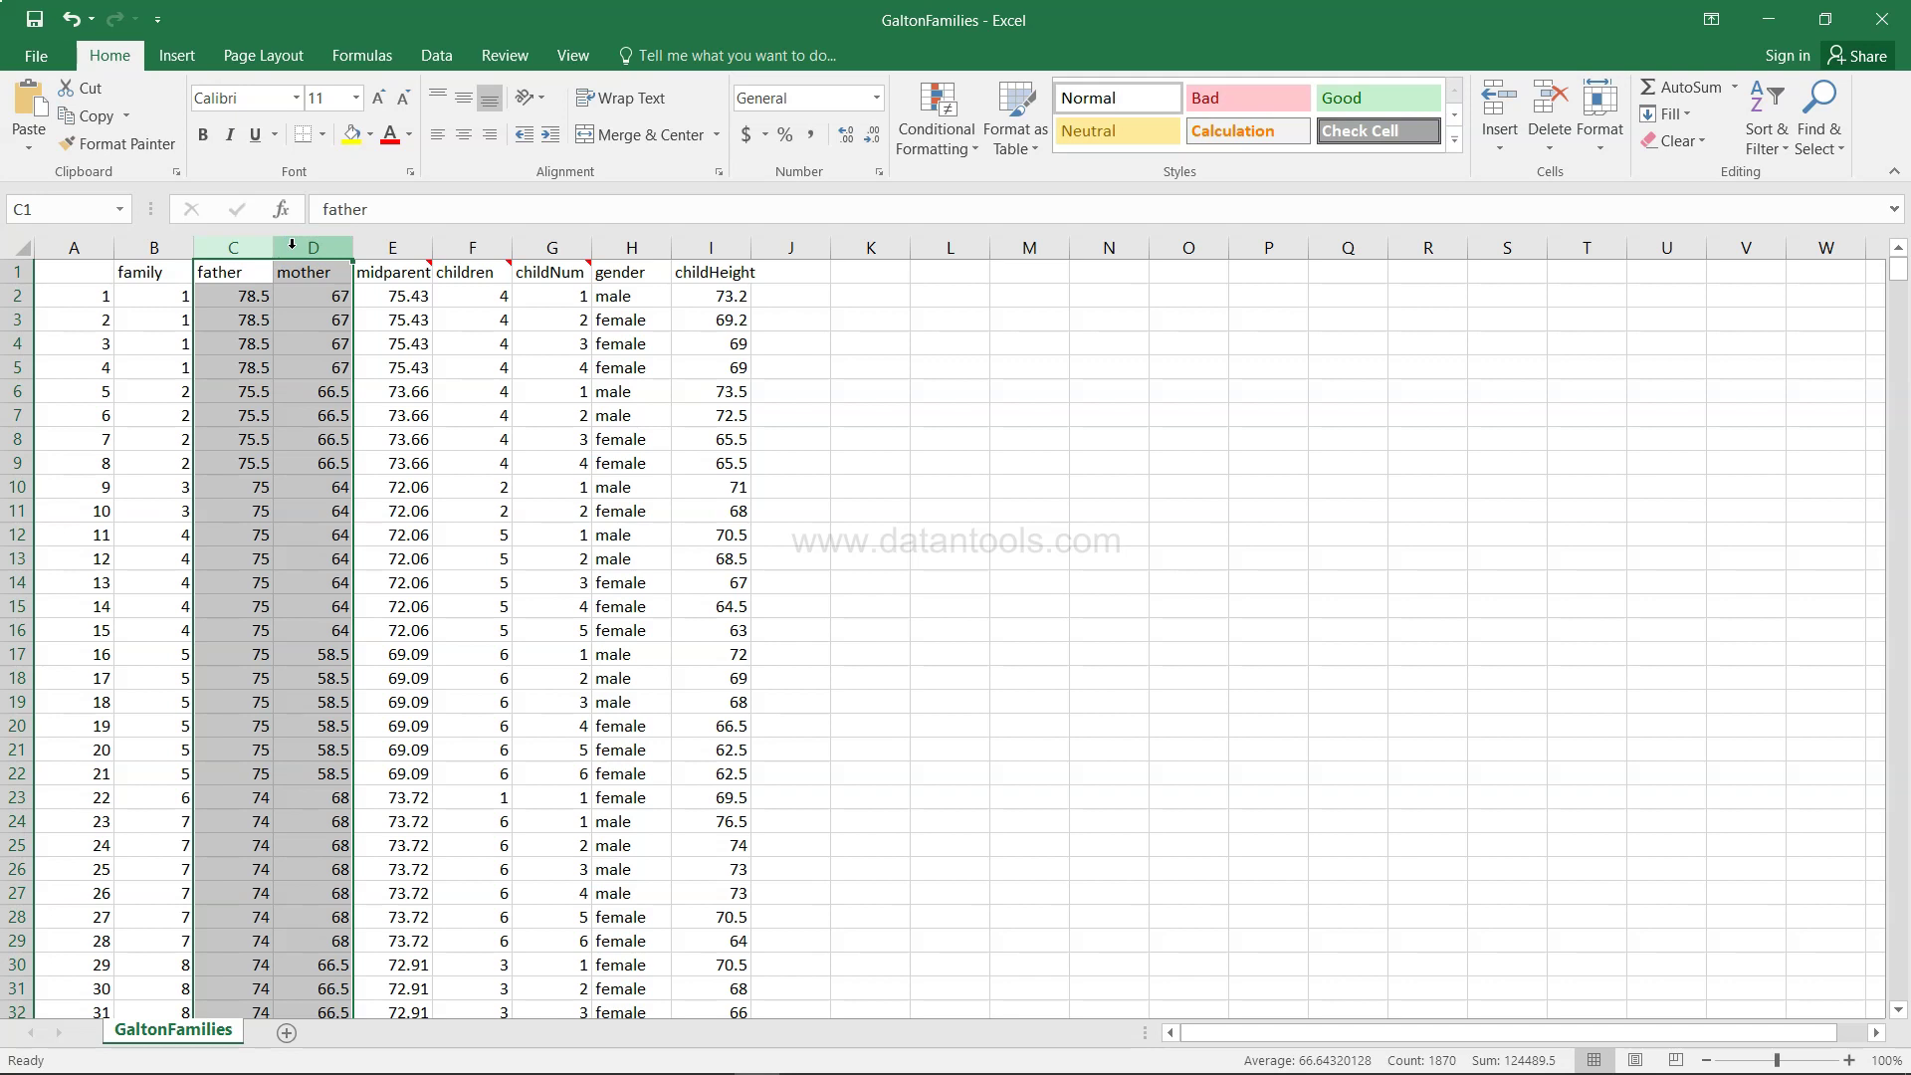
pyautogui.click(299, 366)
pyautogui.click(246, 335)
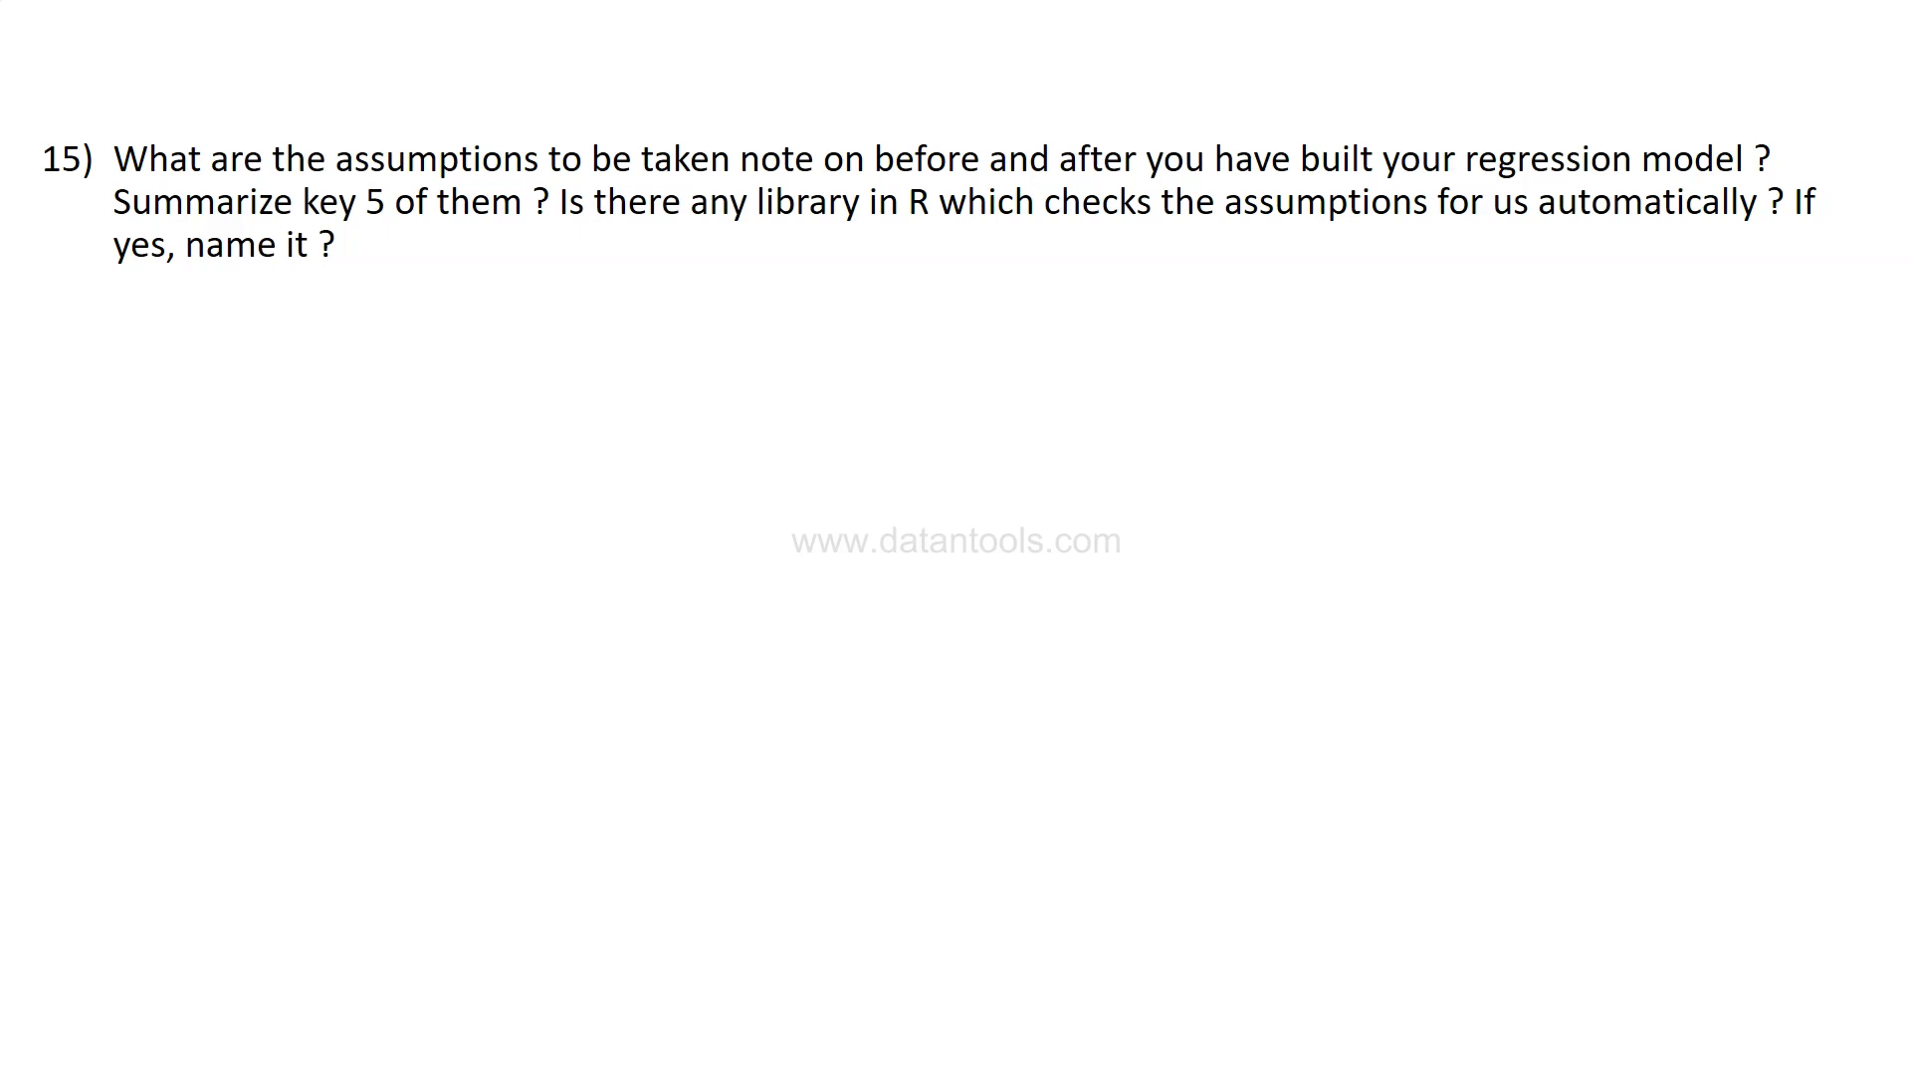
# - Reveal question 16, on checking one regression assumption and commenting on the findings
pyautogui.press('Right')
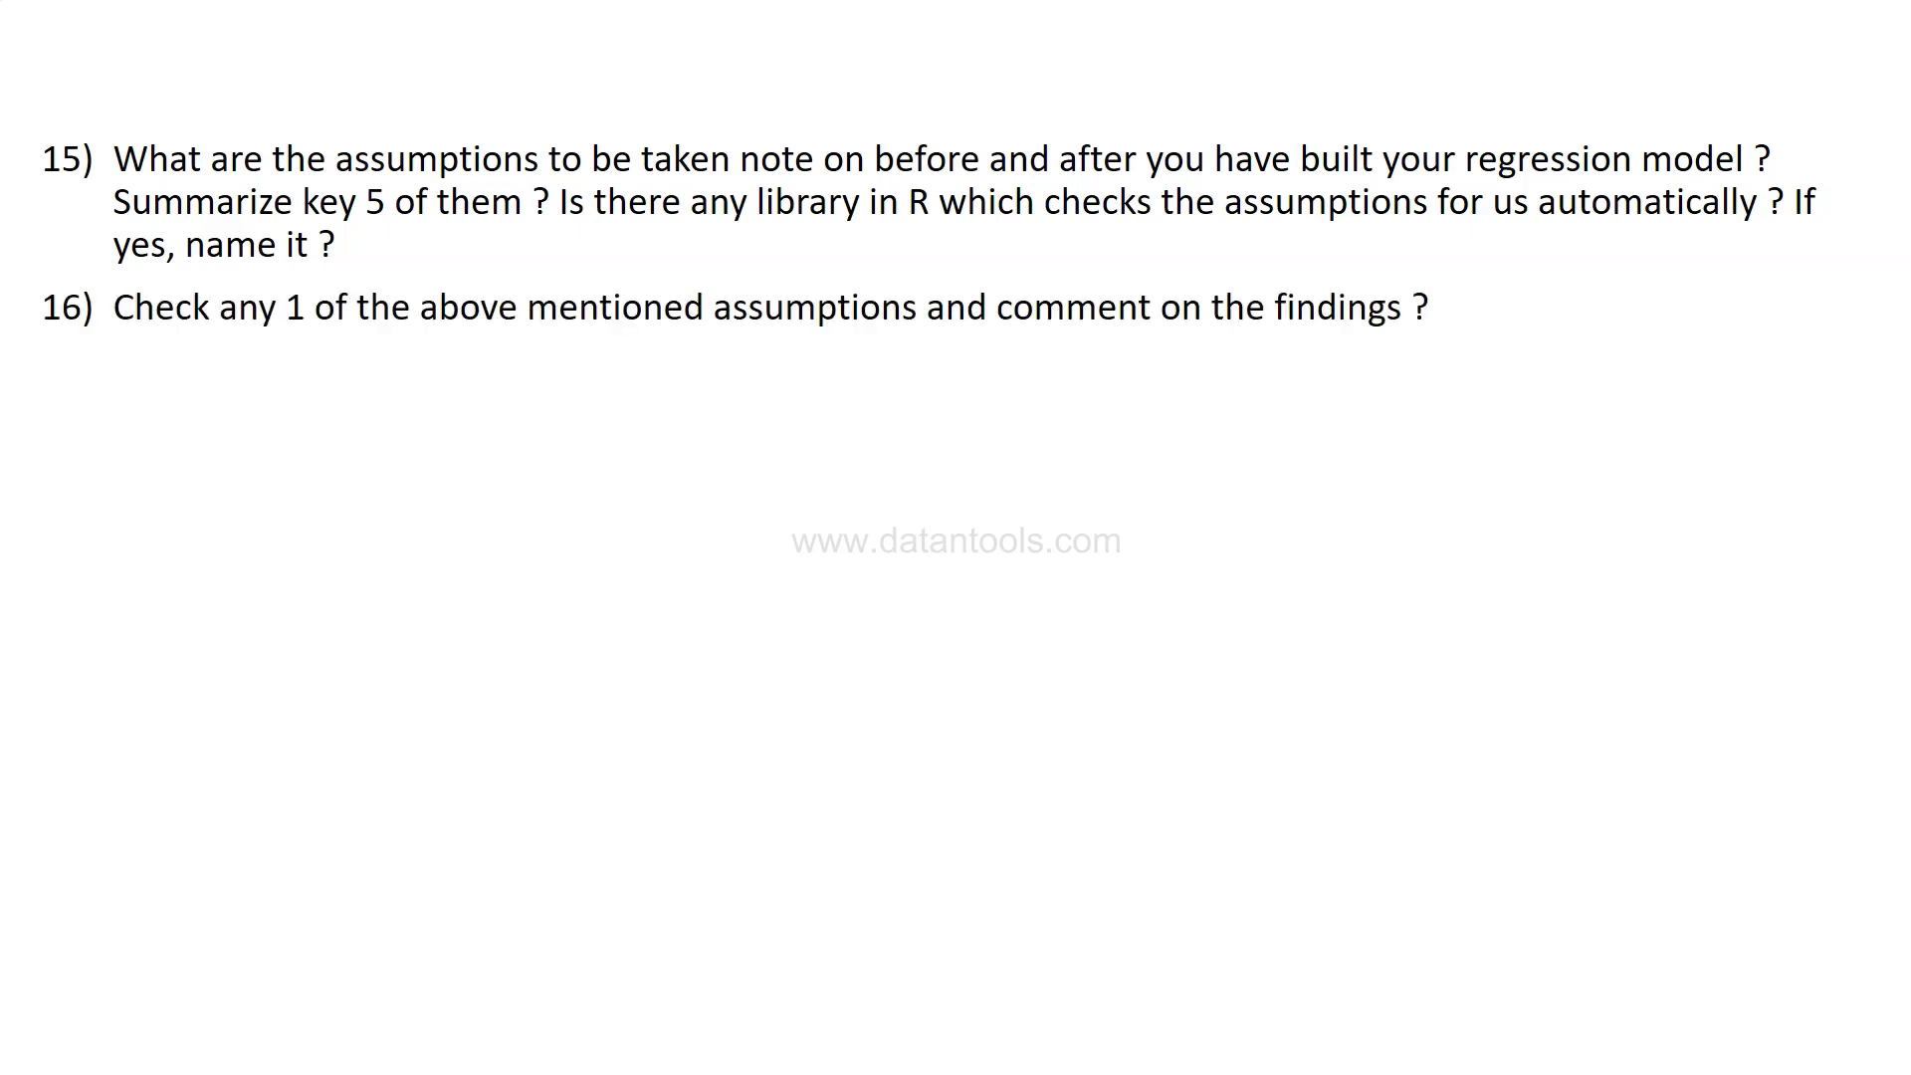